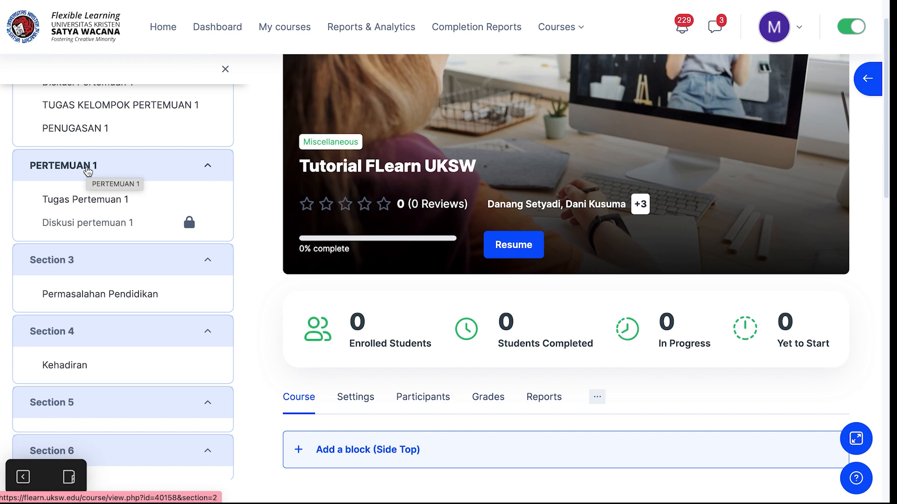
Open the PERTEMUAN 1 section of the course and start adding a new Assignment activity to it.
left_click(79, 169)
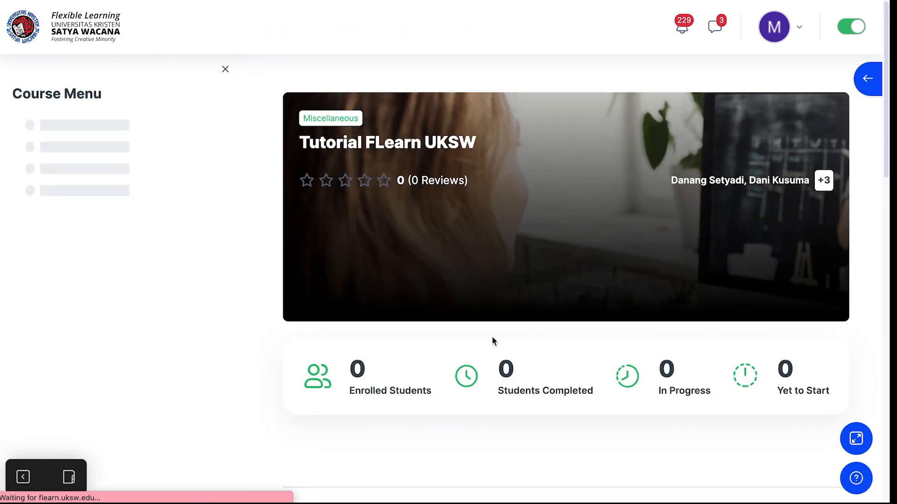
scroll(493, 338, "down", 10)
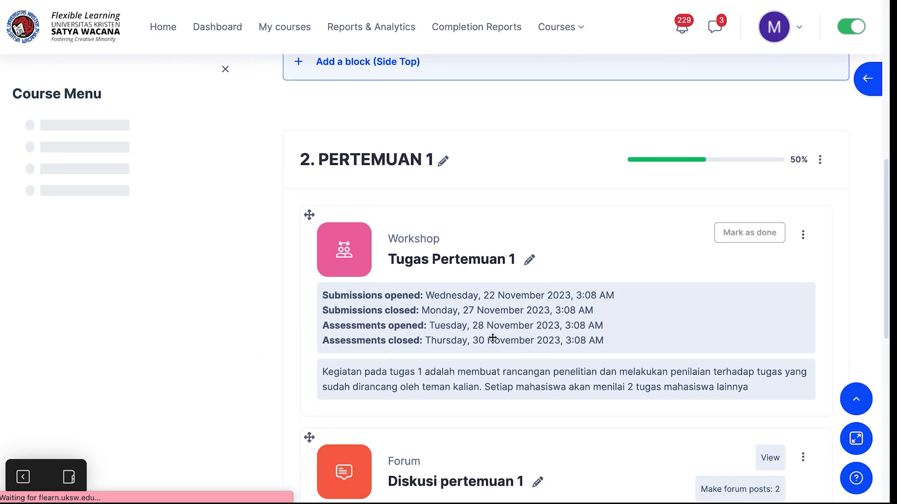
scroll(492, 338, "down", 2)
scroll(493, 342, "down", 4)
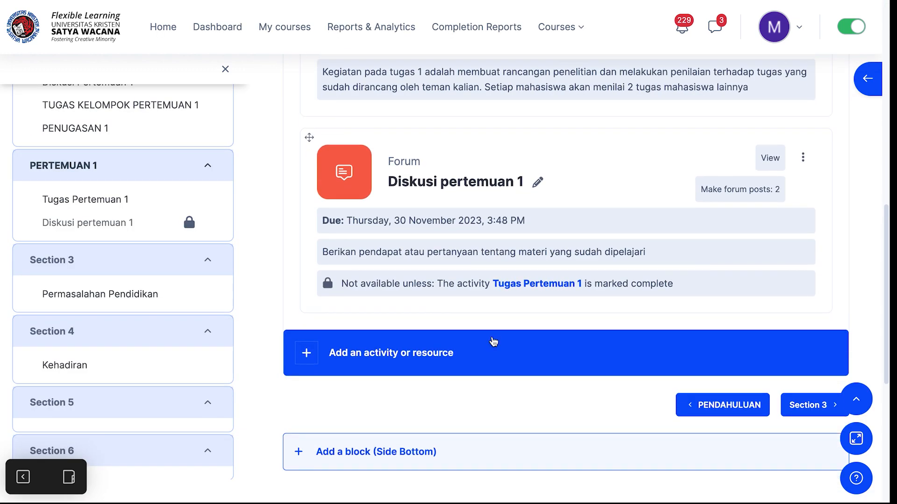
scroll(492, 341, "up", 1)
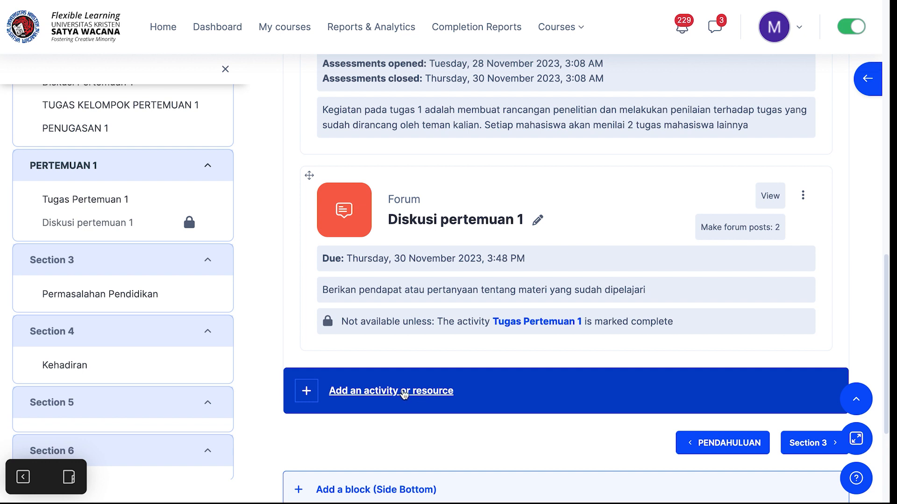
left_click(404, 391)
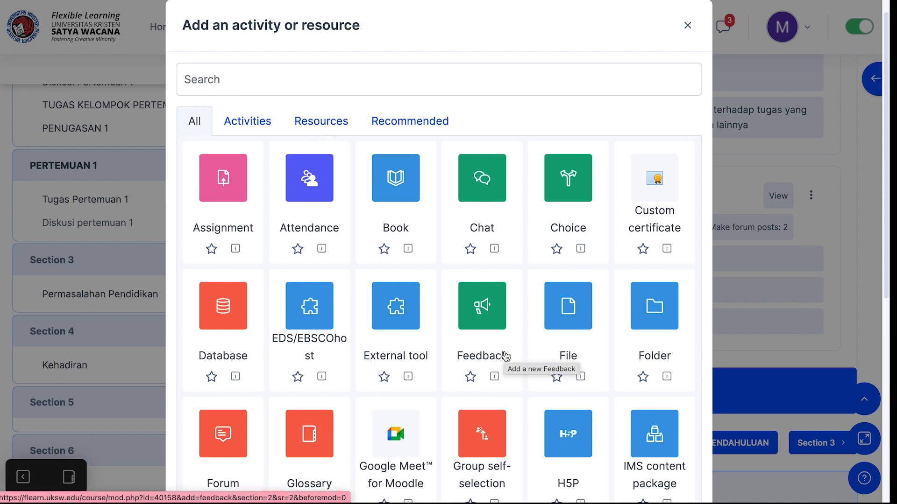
left_click(214, 182)
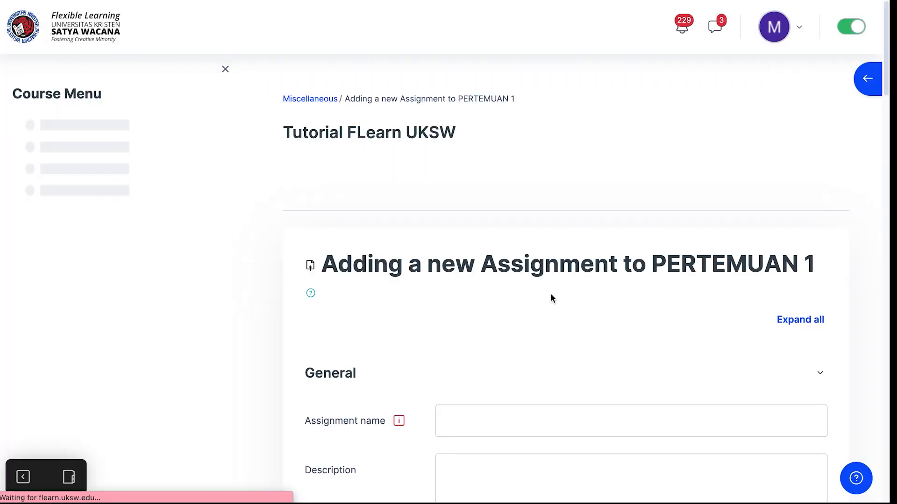
Name the new assignment "Tugas 1" and open its Description for text entry.
scroll(557, 330, "down", 3)
scroll(556, 330, "up", 2)
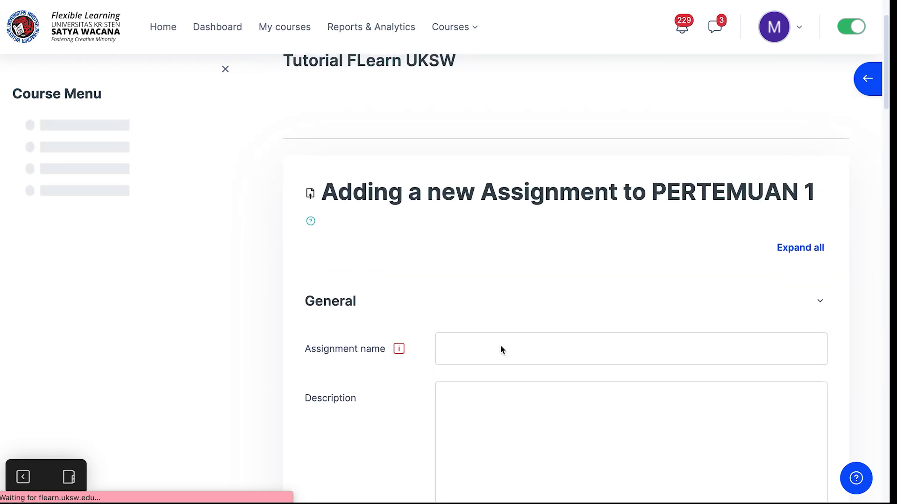
left_click(492, 320)
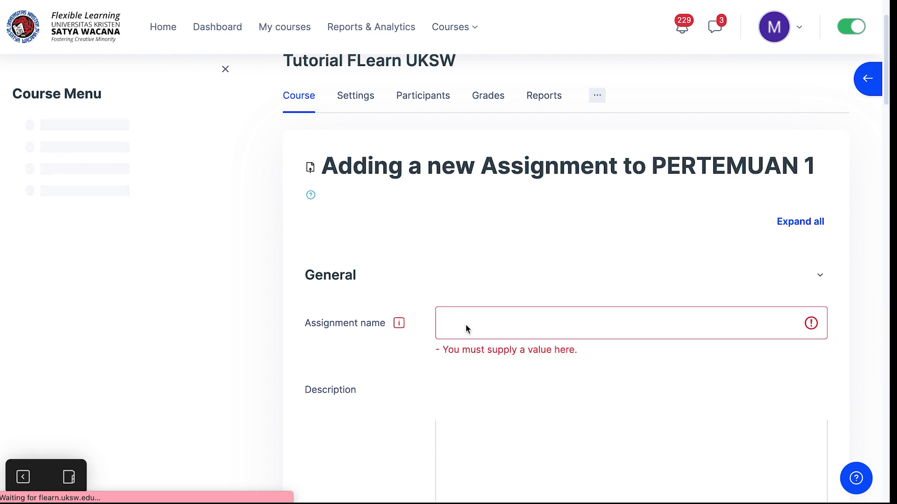
type("Tuga")
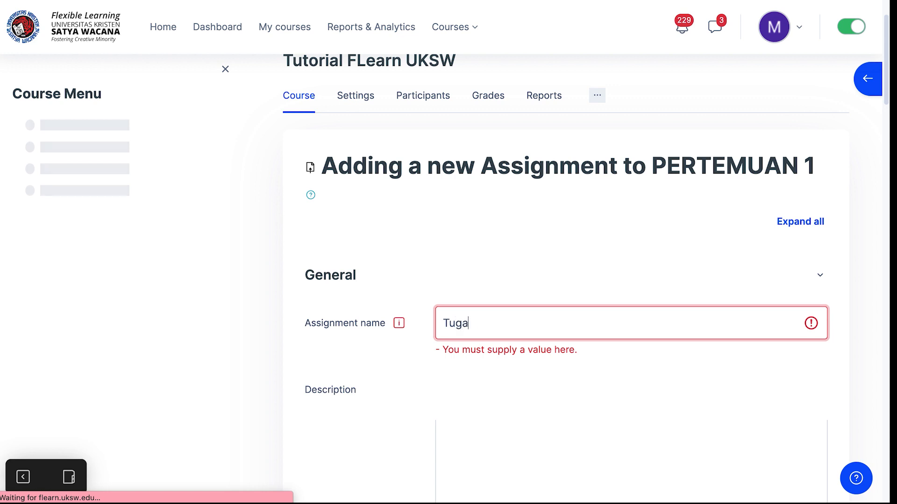
type("s 1")
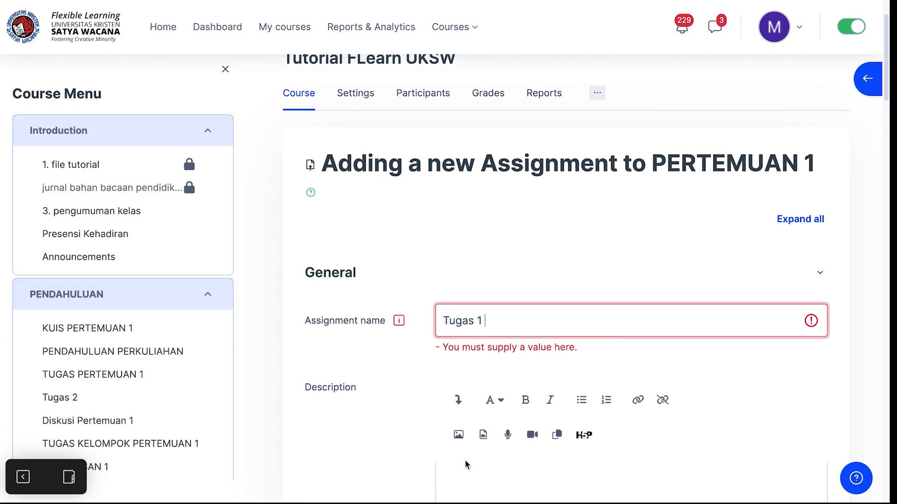
scroll(465, 460, "down", 2)
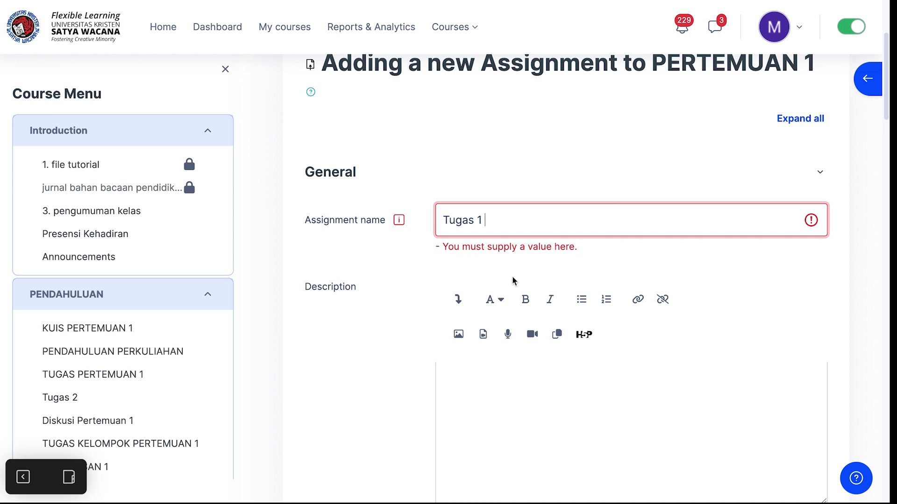
left_click(476, 380)
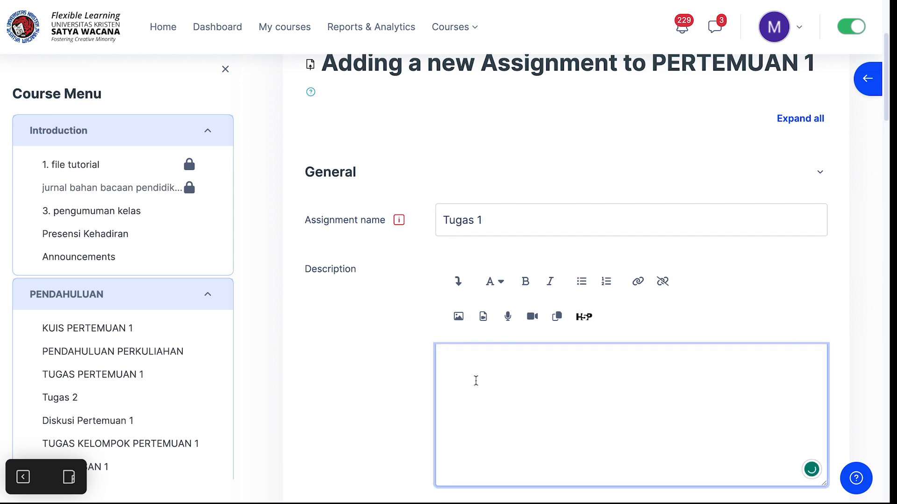
type("Membuat")
key("BackSpace")
key("BackSpace")
key("BackSpace")
key("BackSpace")
key("BackSpace")
key("BackSpace")
key("BackSpace")
key("BackSpace")
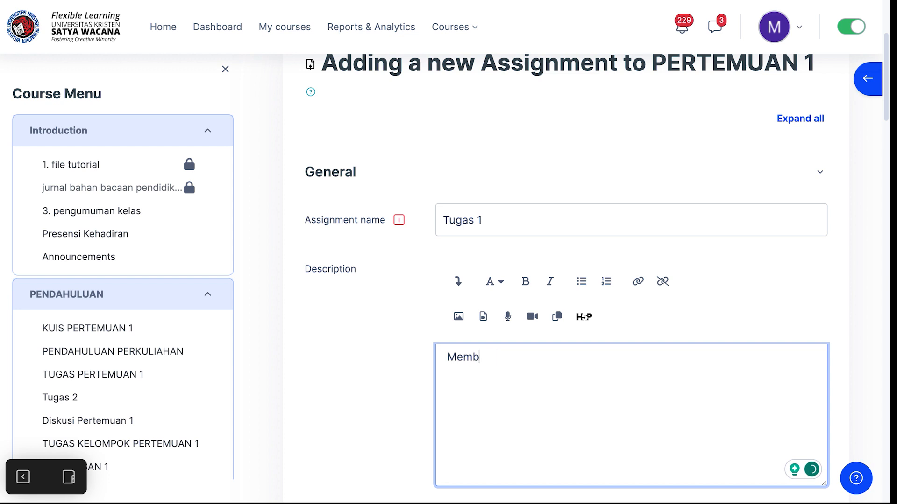
Describe the assignment as "Pada tugas ini mahasiswa akan membuat latar belakang masalah" and display the description on the course page.
type("Pada tugas ini ma")
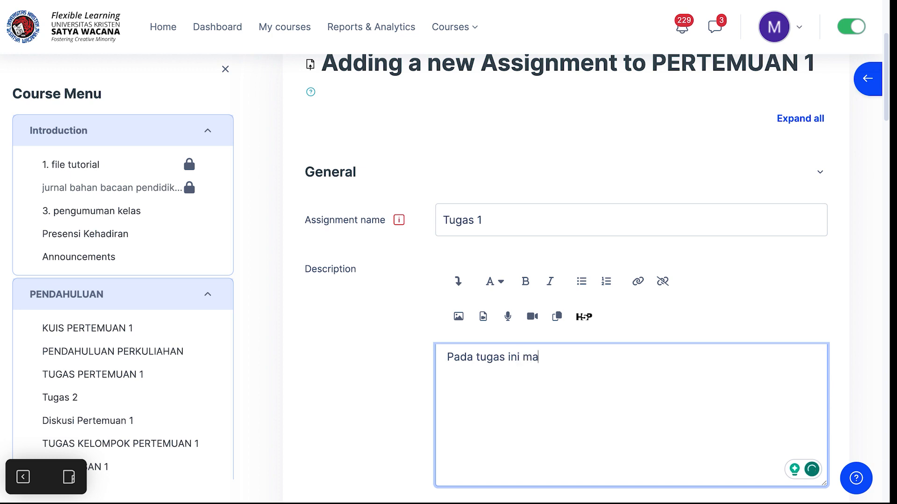
type("hasiswa akan mem")
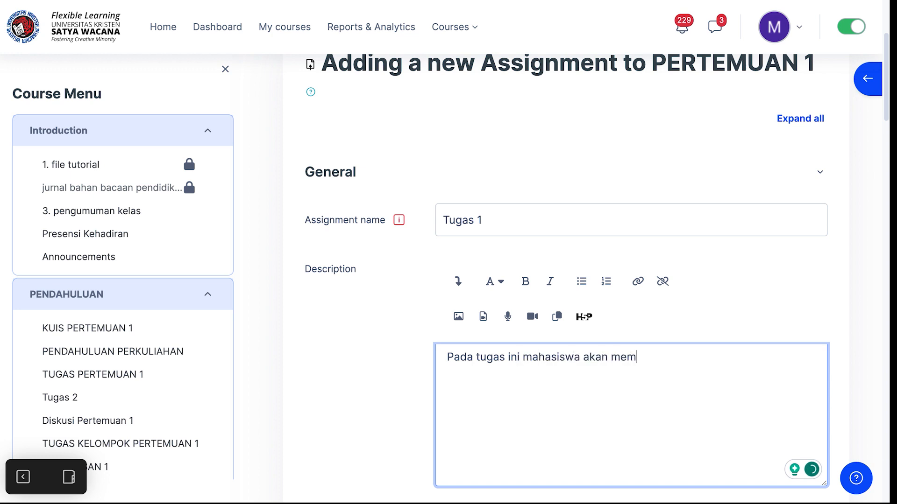
type("buat latar")
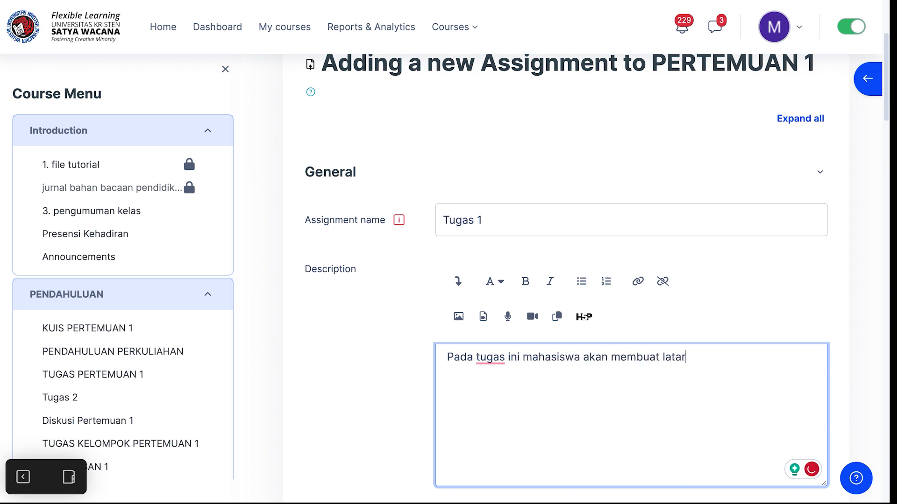
type(" belak")
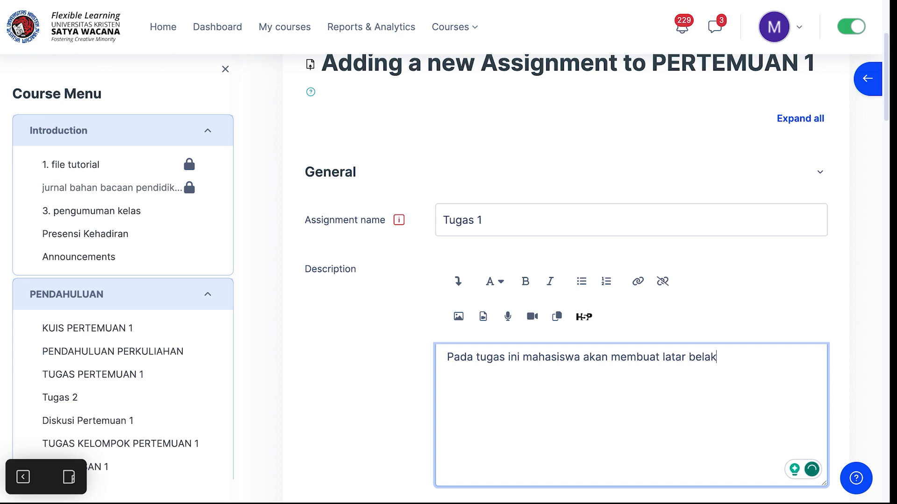
type("ang masalah")
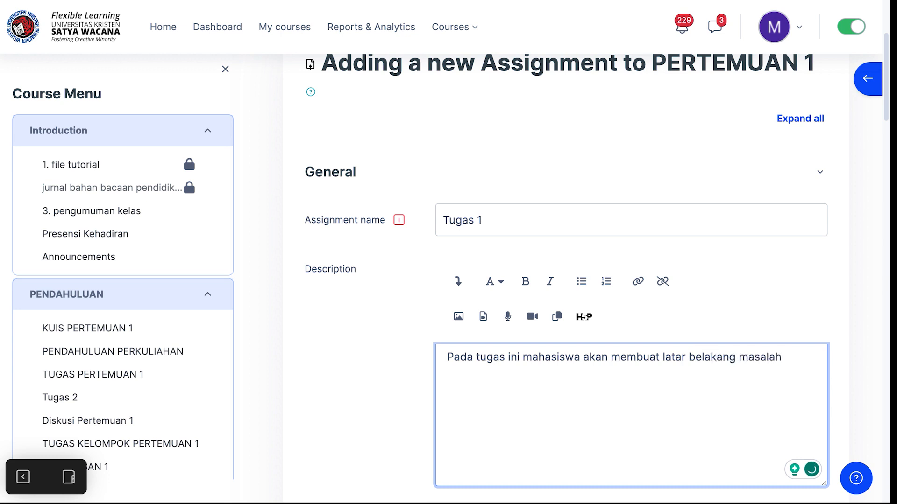
scroll(489, 320, "down", 2)
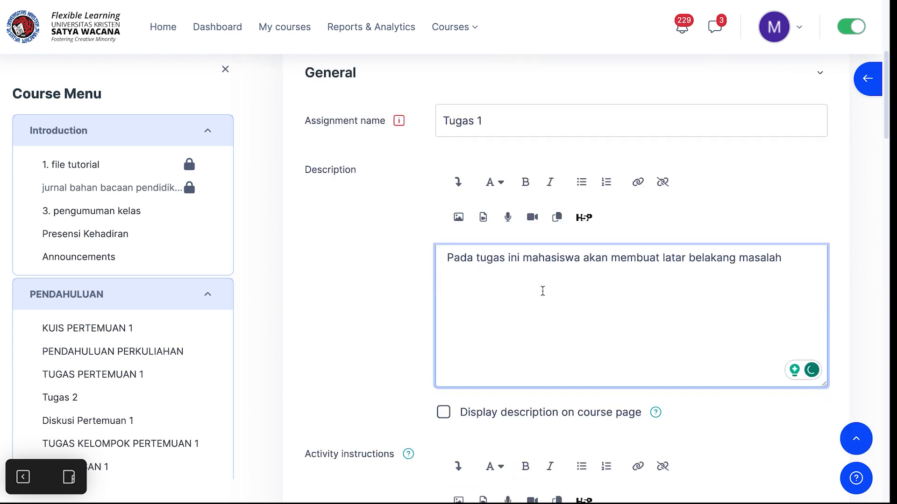
left_click(443, 413)
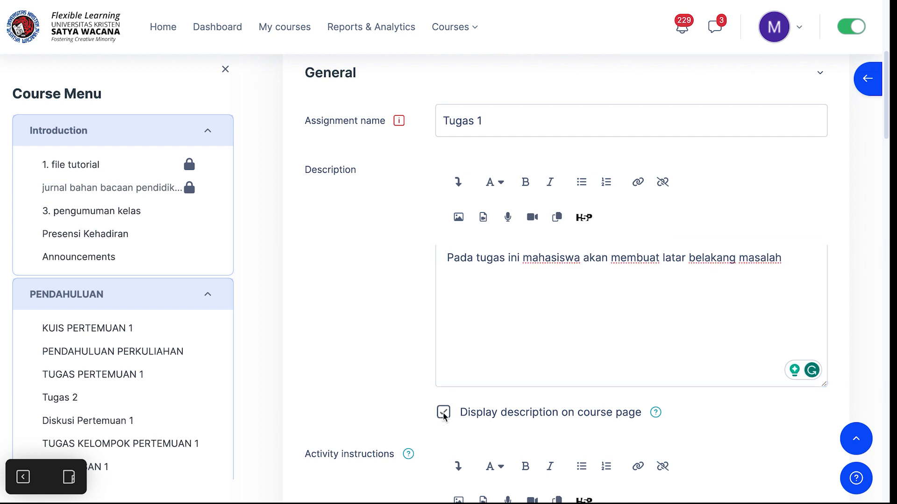
Write the activity instructions as a numbered list: "Lakukan kajian literatur", "Diskusikan topik yang dipilih", "Susun latar belakang sesuai template".
scroll(563, 363, "down", 3)
scroll(563, 362, "down", 1)
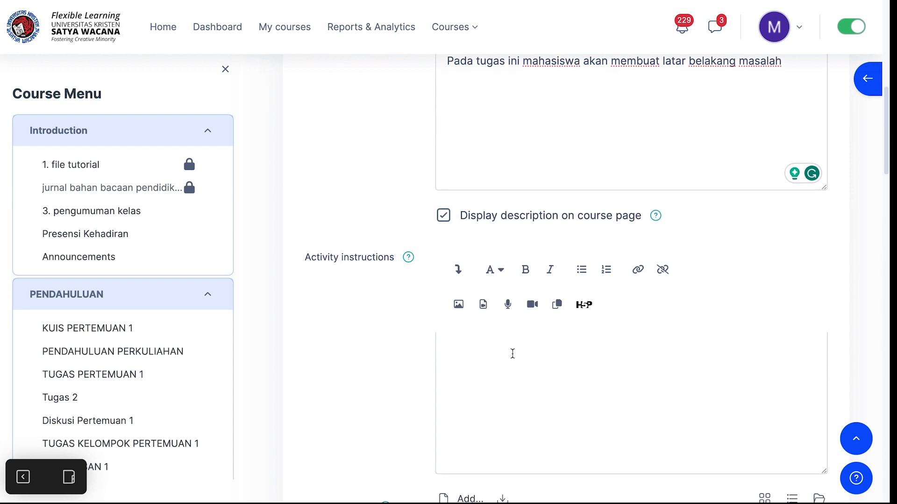
left_click(511, 352)
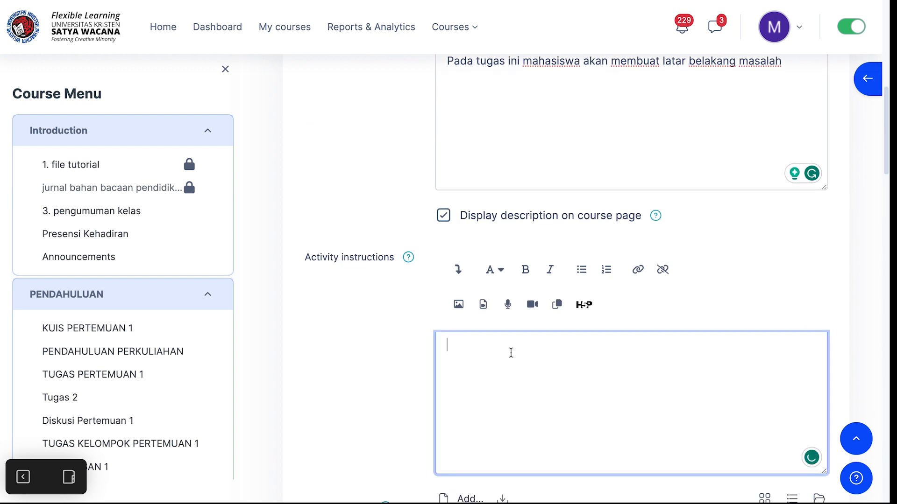
left_click(606, 271)
type("Lakukan ")
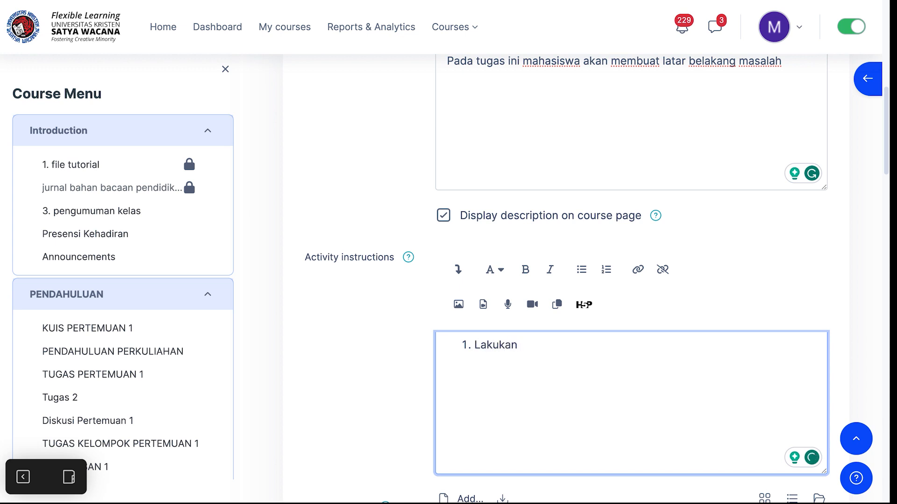
type("kajian literatur")
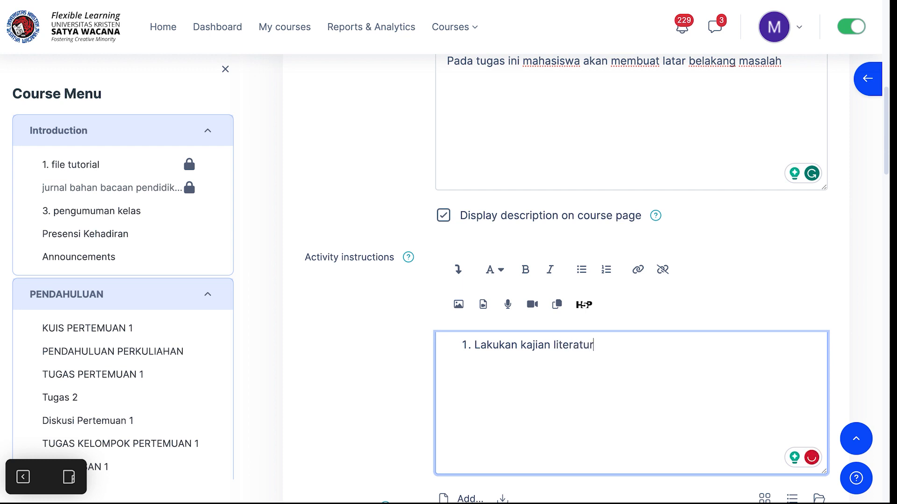
type(" 2. Diskusikan top")
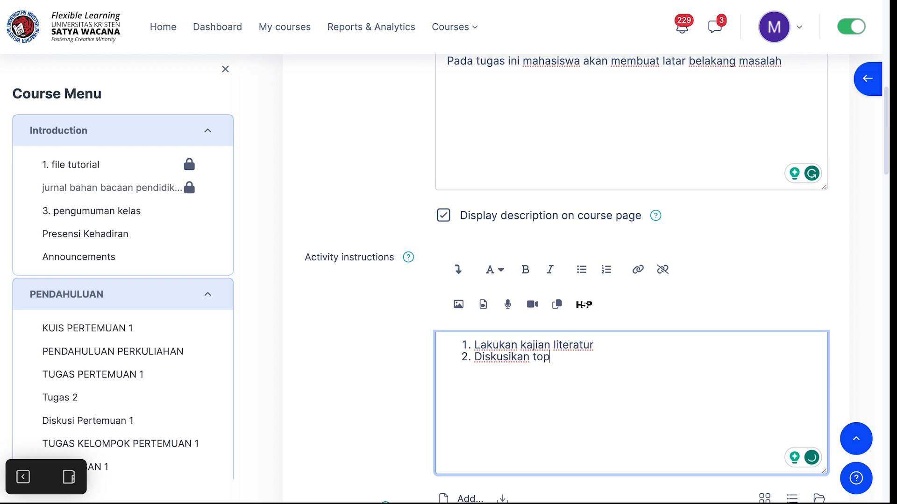
type("ik yang dipilih 3. ")
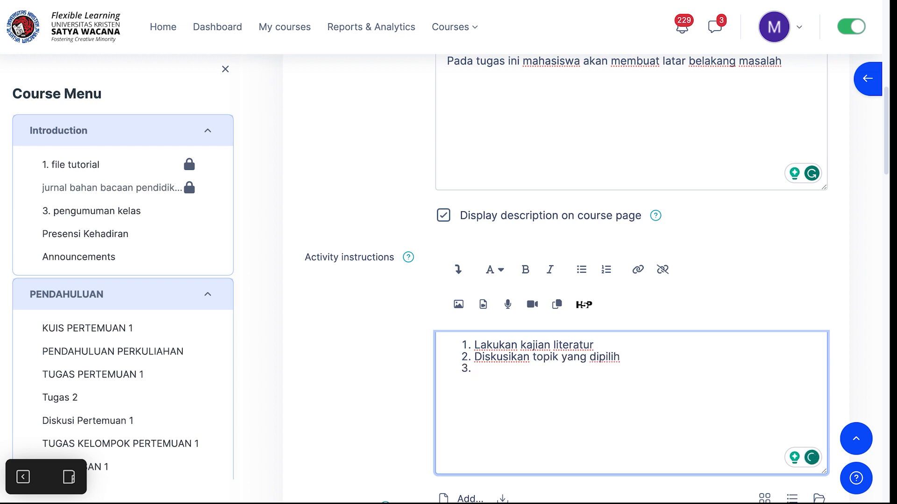
type("Susun latar belak")
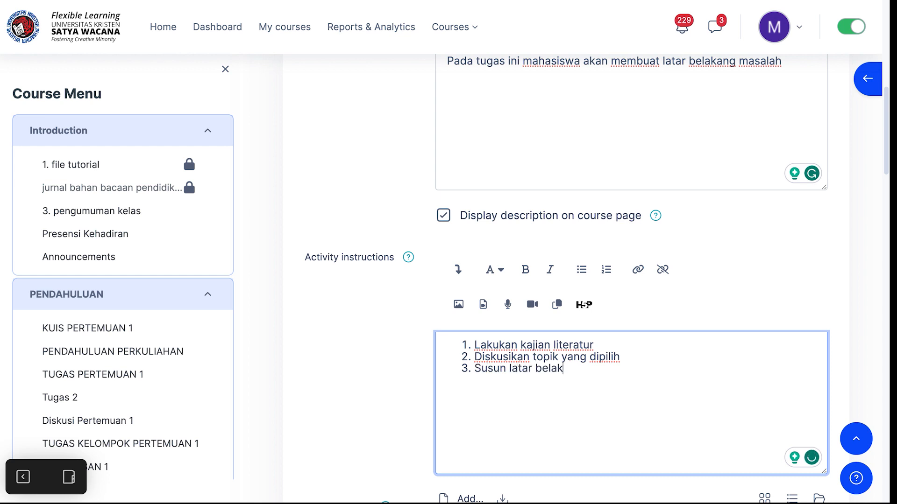
type("ang sesuai")
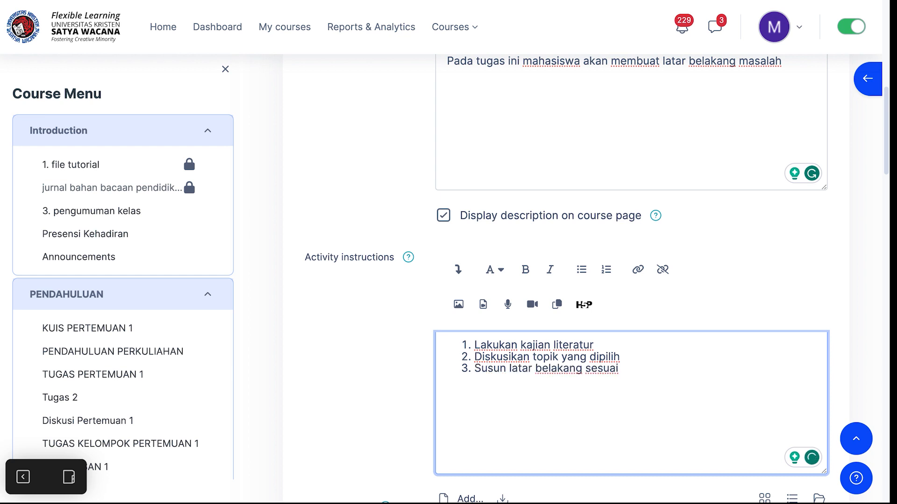
type(" template")
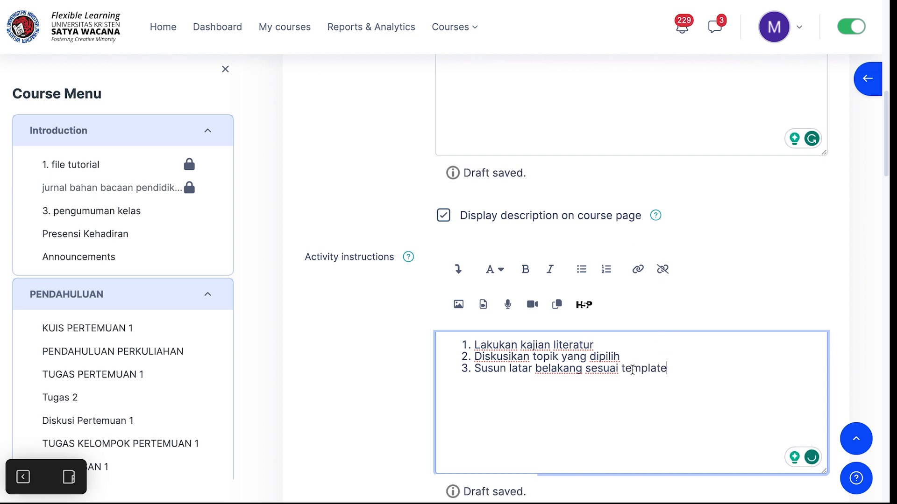
Start adding an additional file to the assignment and choose Panduan Tugas 1.docx from the Desktop as the attachment.
scroll(632, 370, "down", 4)
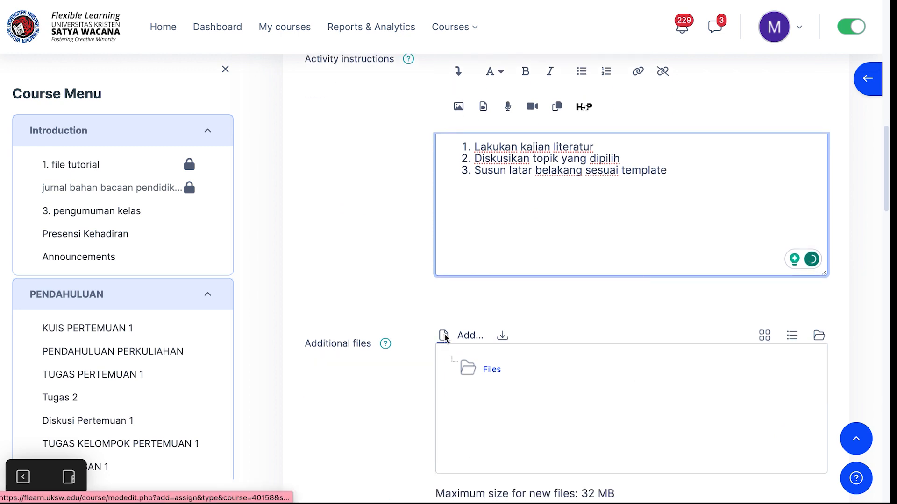
left_click(444, 335)
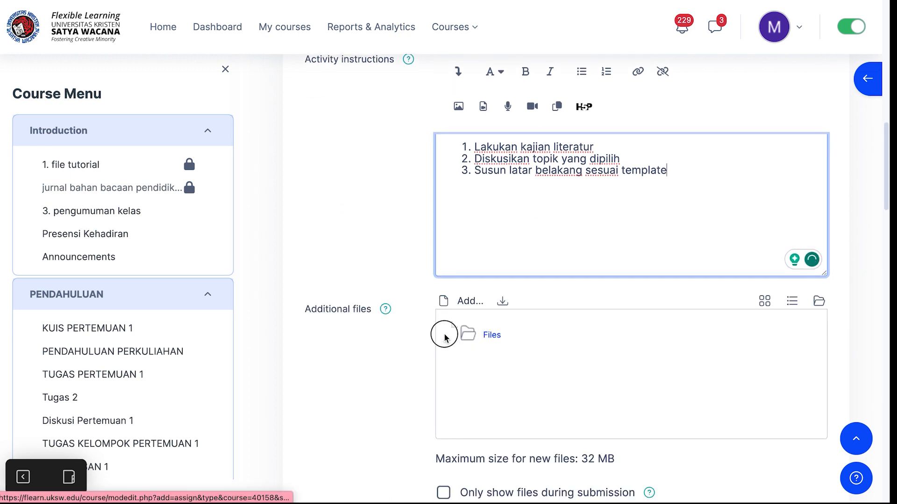
left_click(443, 302)
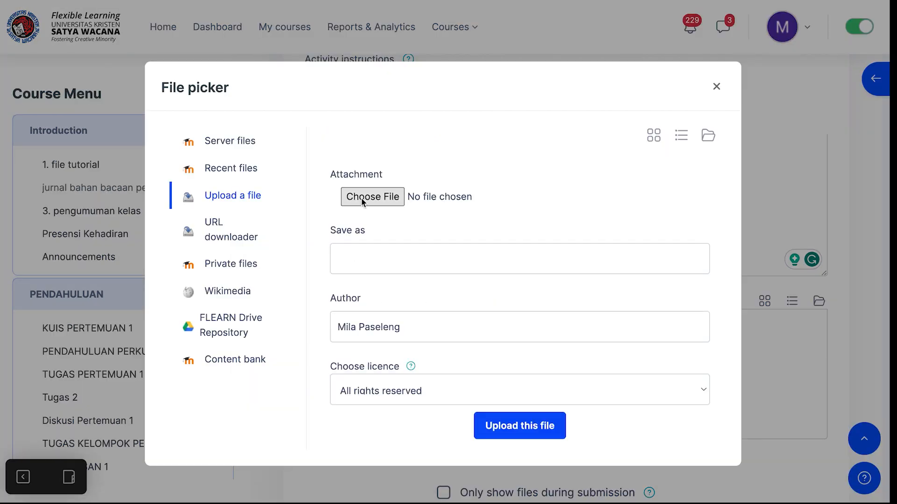
left_click(361, 198)
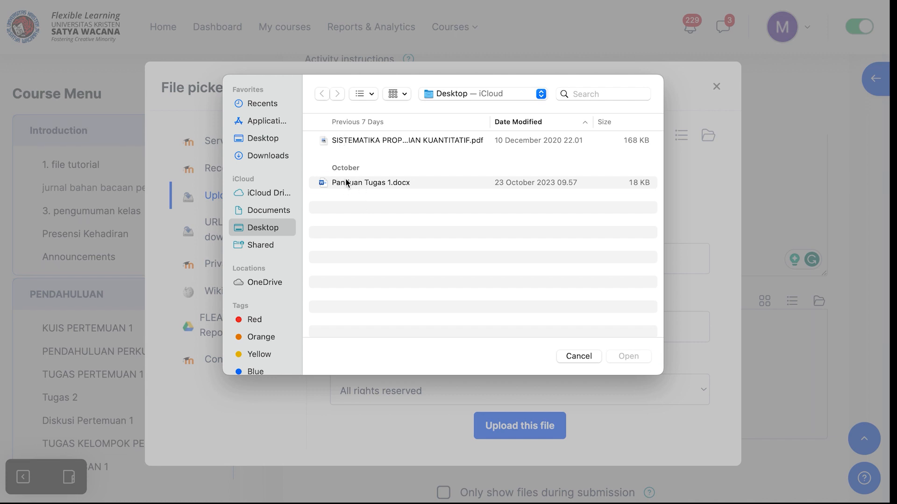
left_click(346, 183)
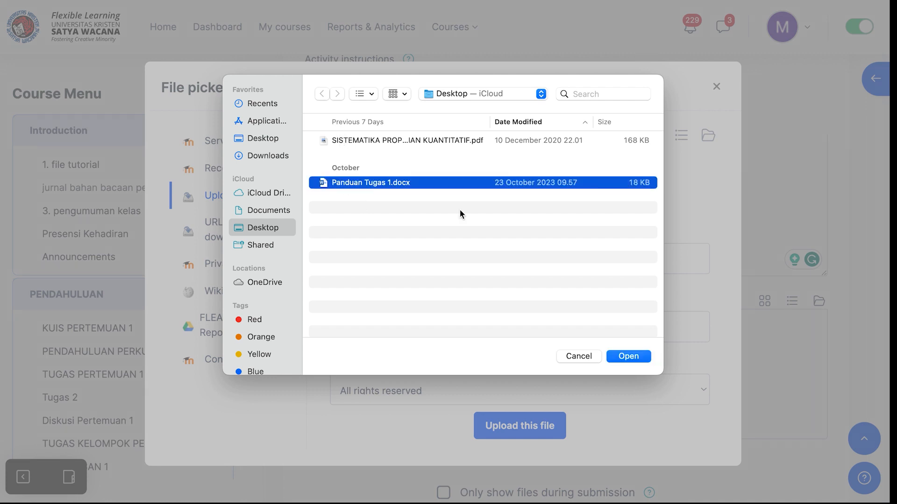
left_click(624, 357)
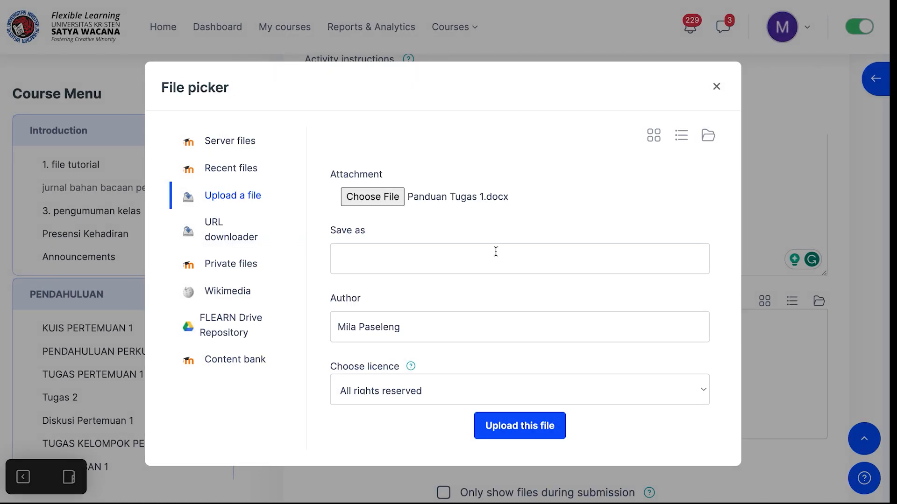
Set the attachment's save name to "Panduan tugas 1" and upload the file.
left_click(493, 253)
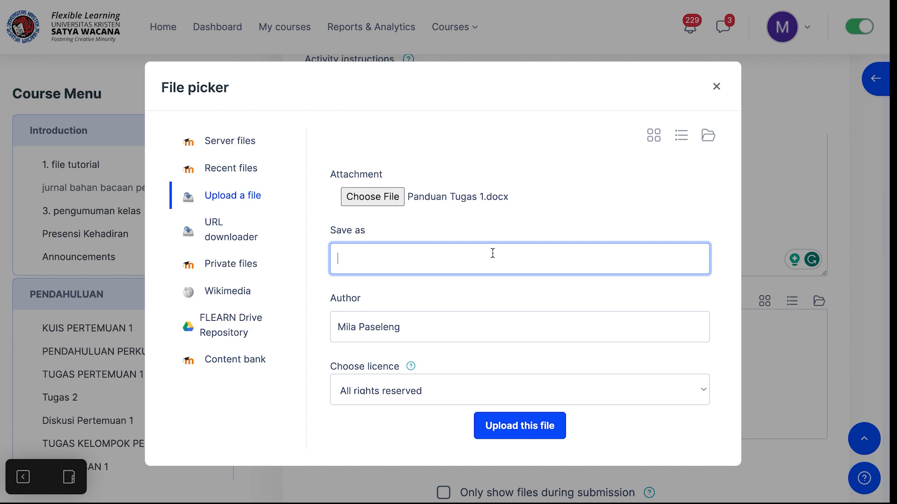
type("Tem")
key("BackSpace")
key("BackSpace")
type("Panu")
type("duan tugas 1")
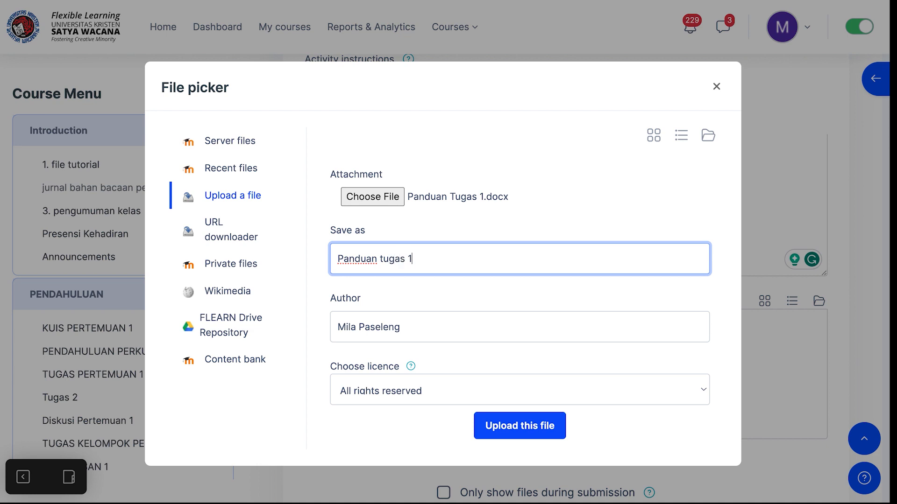
left_click(528, 428)
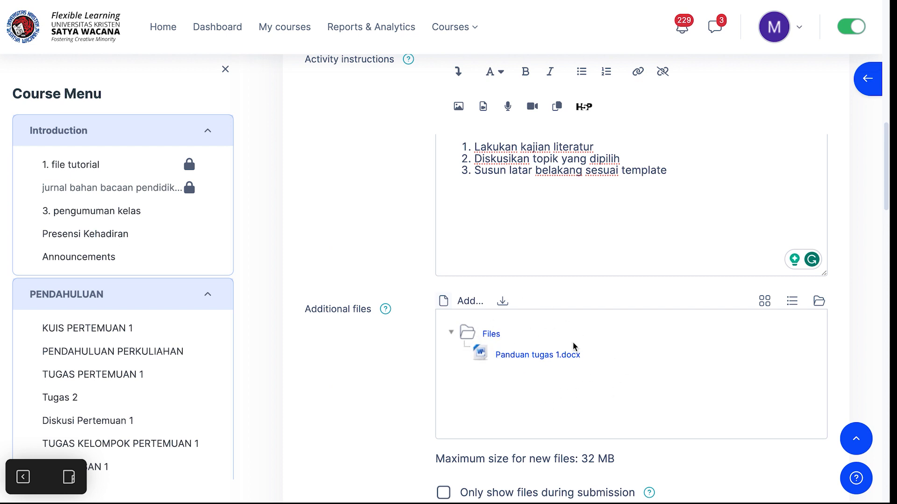
Set the assignment's Allow submissions from date to 2 December 2023 at 10:00.
scroll(574, 346, "down", 2)
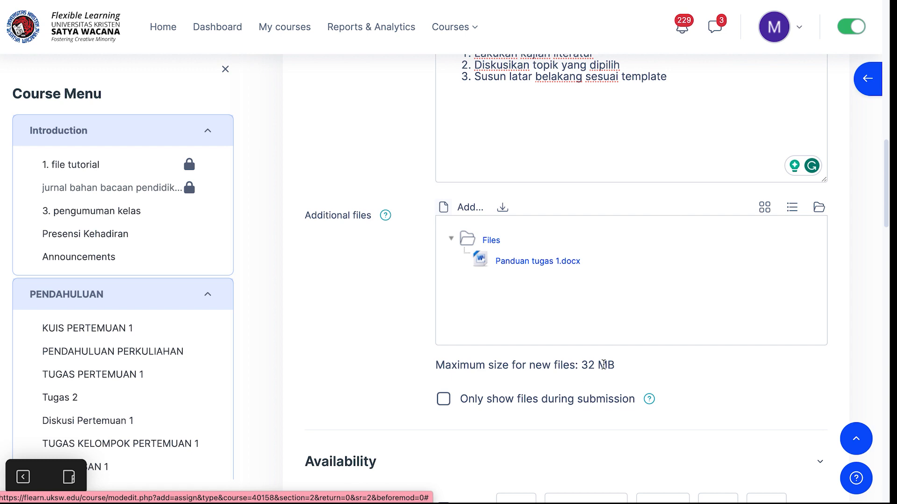
scroll(602, 365, "down", 3)
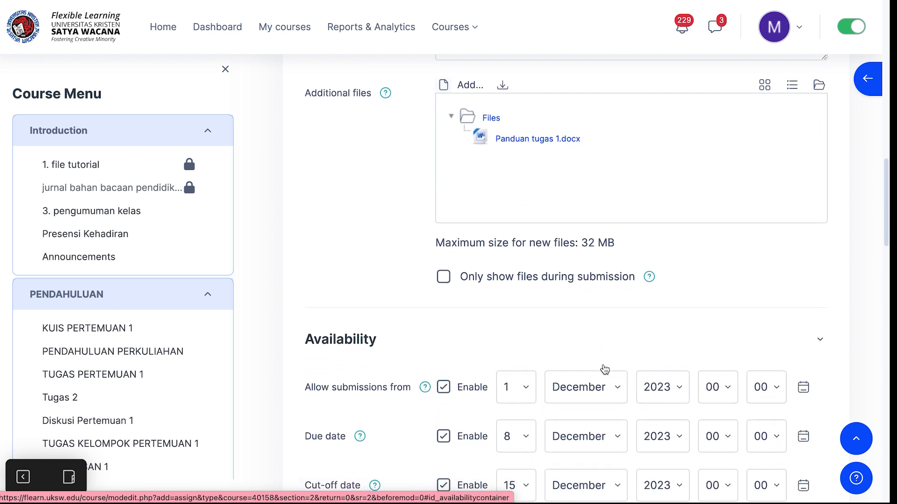
scroll(605, 369, "down", 2)
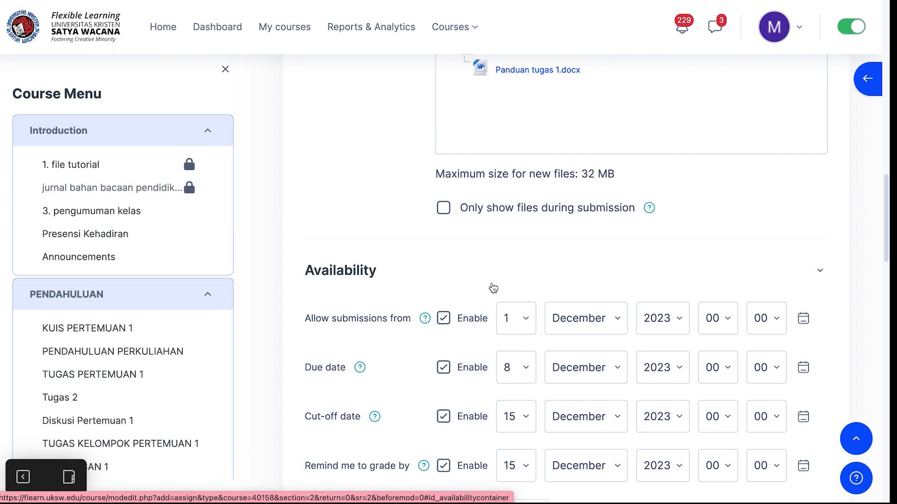
scroll(488, 280, "down", 1)
scroll(487, 279, "down", 1)
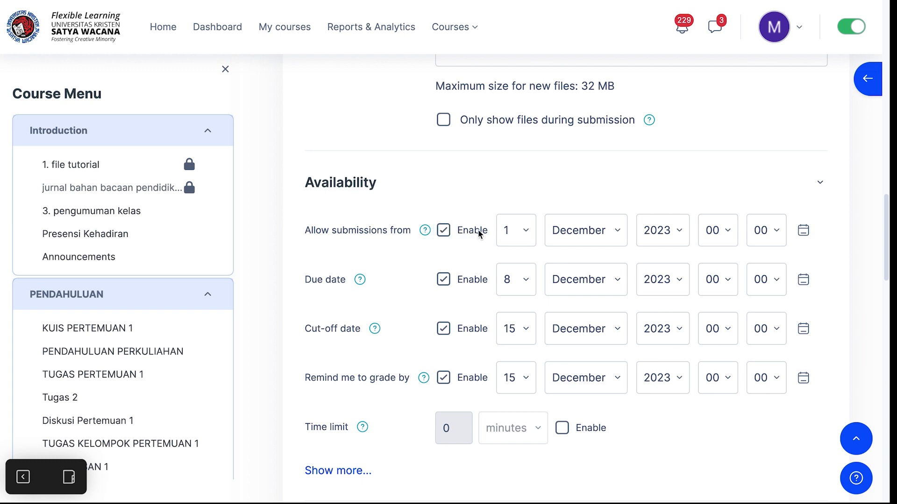
left_click(804, 230)
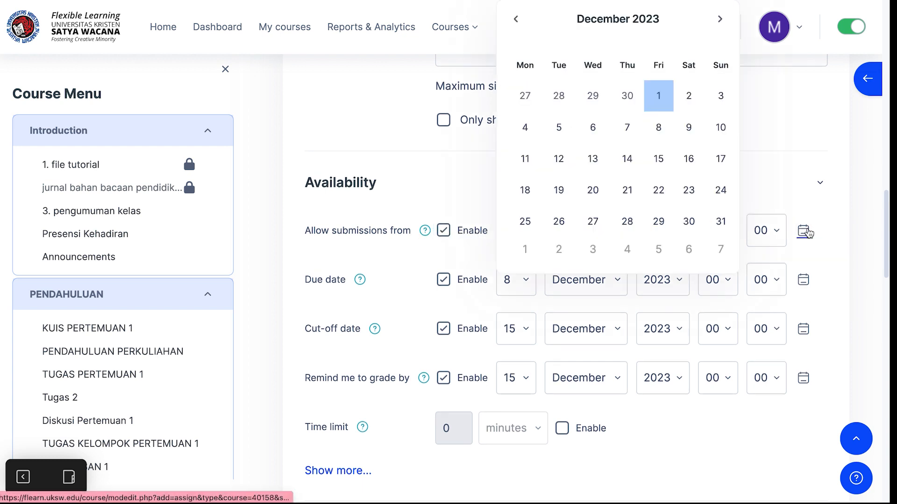
left_click(686, 98)
left_click(729, 231)
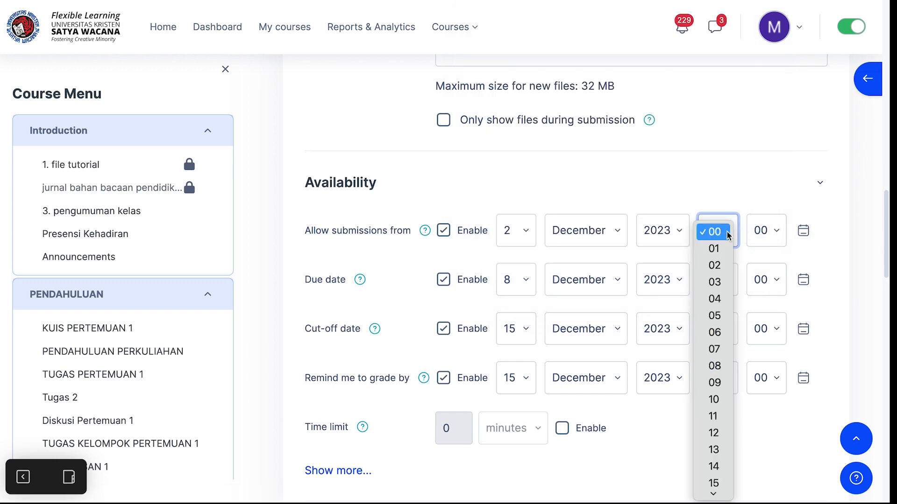
left_click(724, 400)
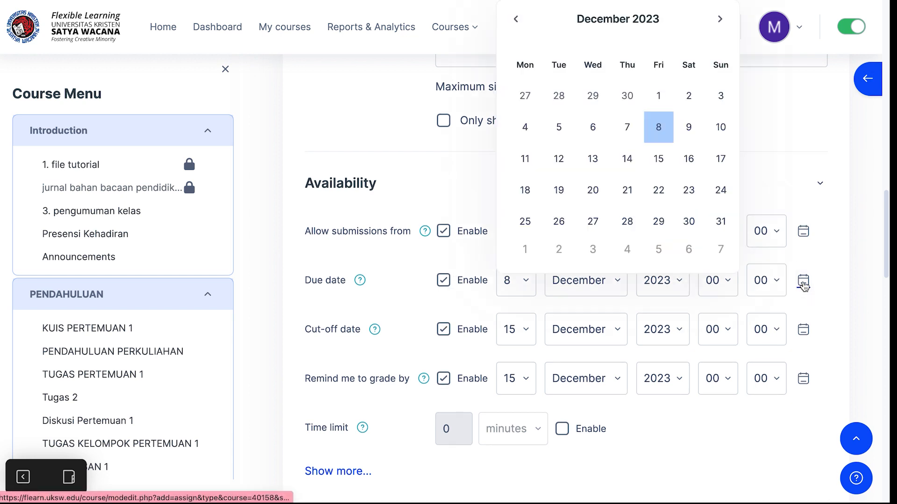
Set the assignment's due date to 9 December 2023 at 23:00.
left_click(691, 132)
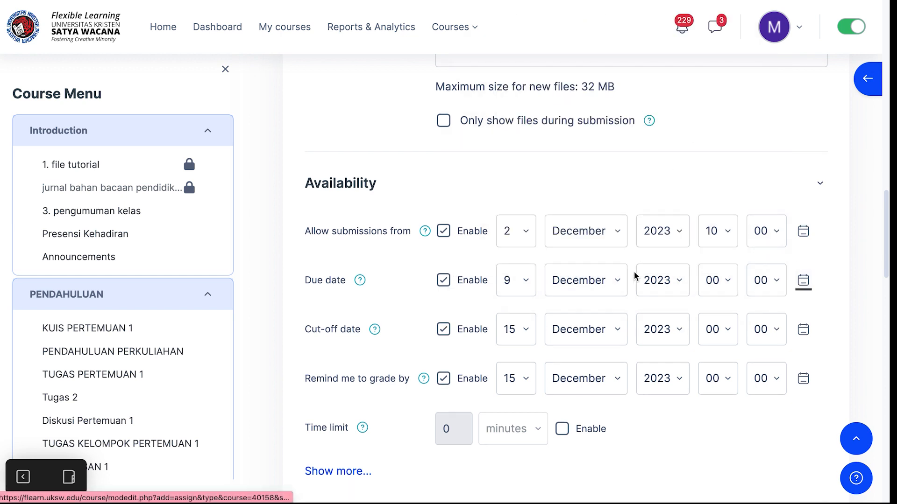
left_click(728, 285)
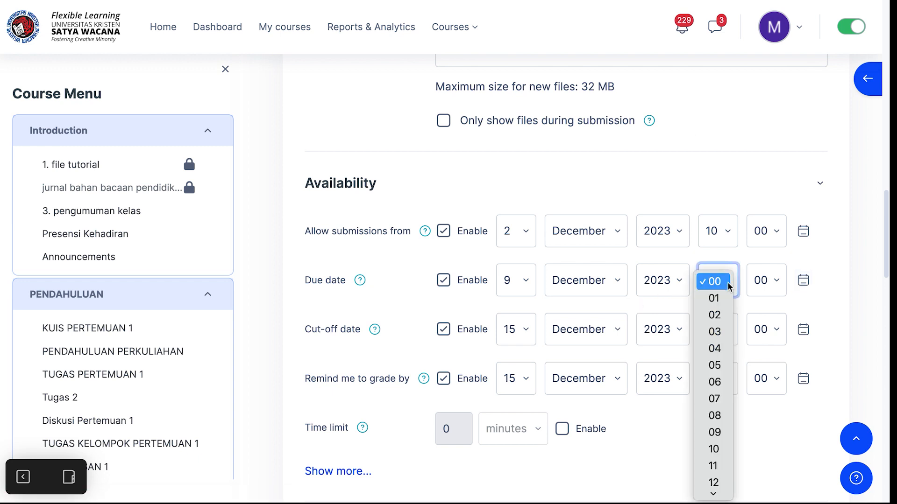
left_click(714, 488)
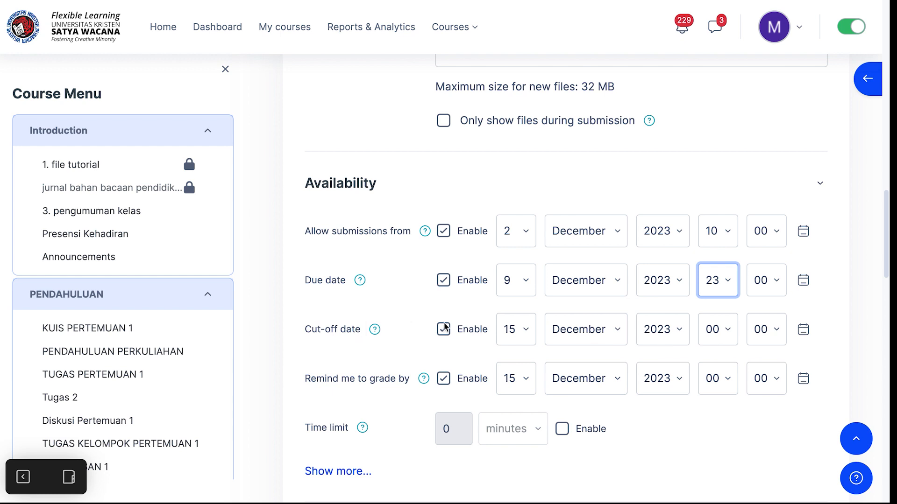
Set the hour of the enabled cut-off date to 17 and view the calendar for the grading reminder date.
left_click(464, 333)
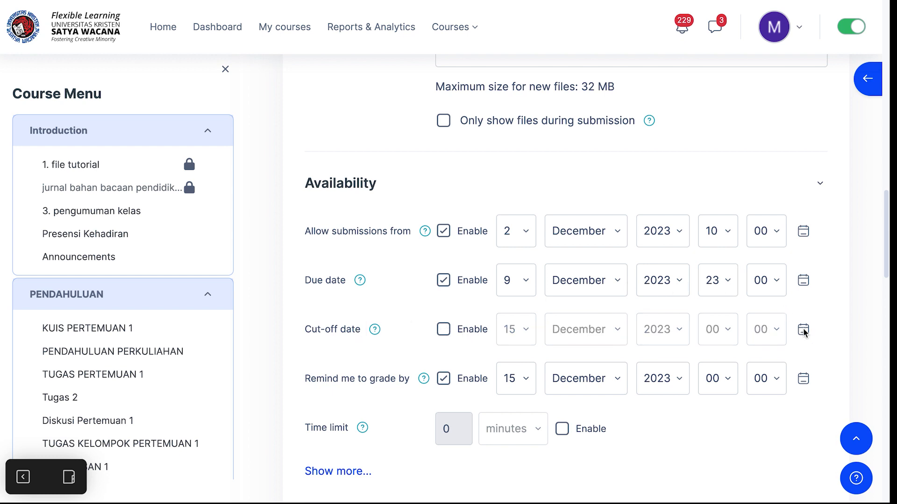
left_click(446, 329)
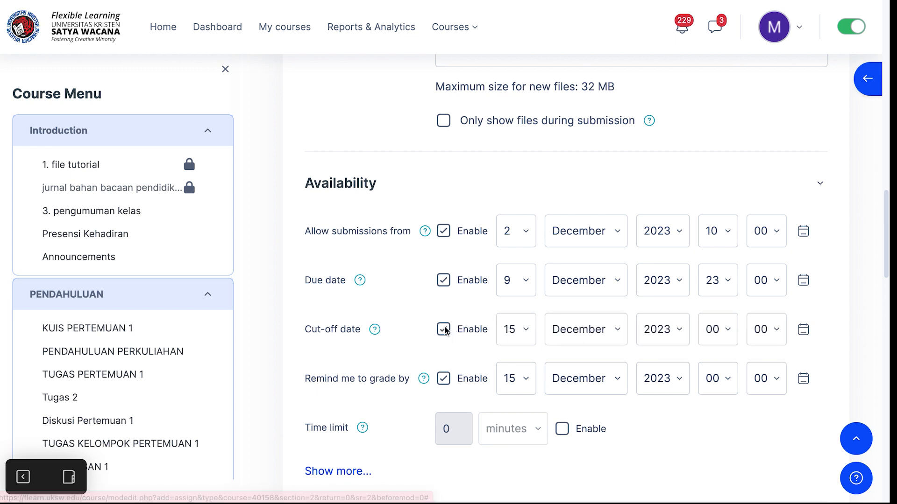
left_click(803, 329)
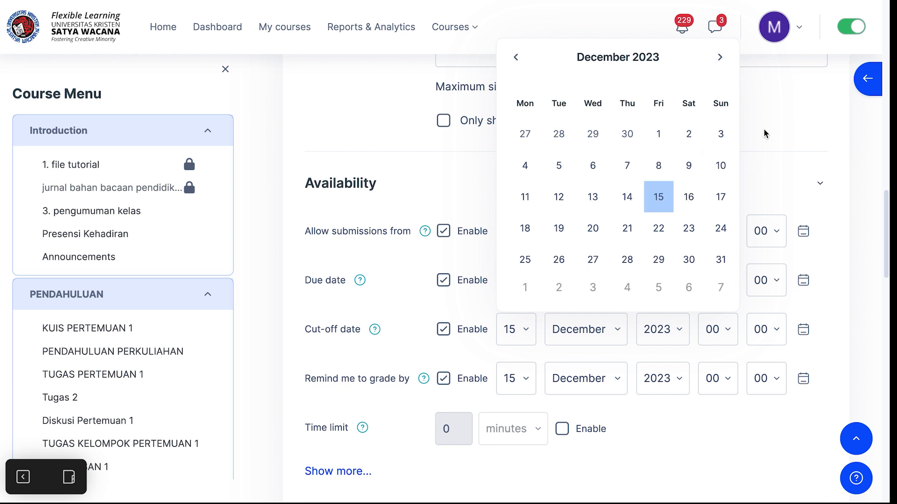
left_click(795, 140)
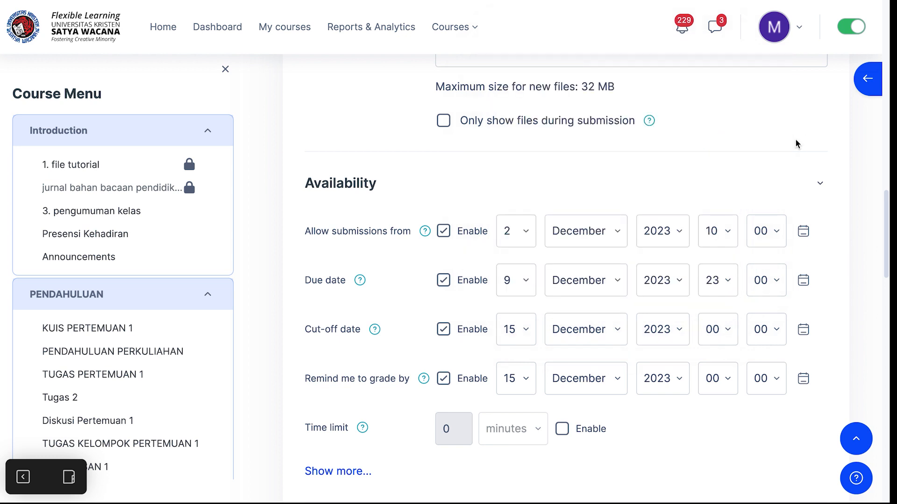
left_click(727, 333)
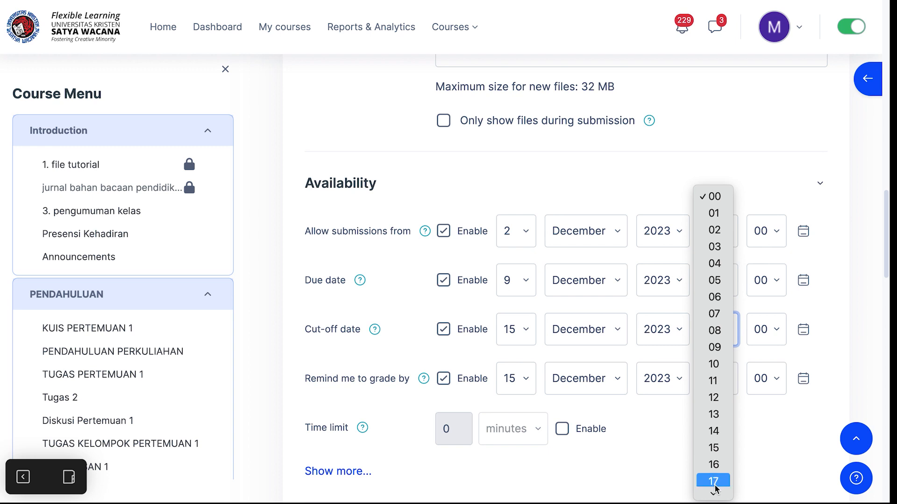
left_click(714, 484)
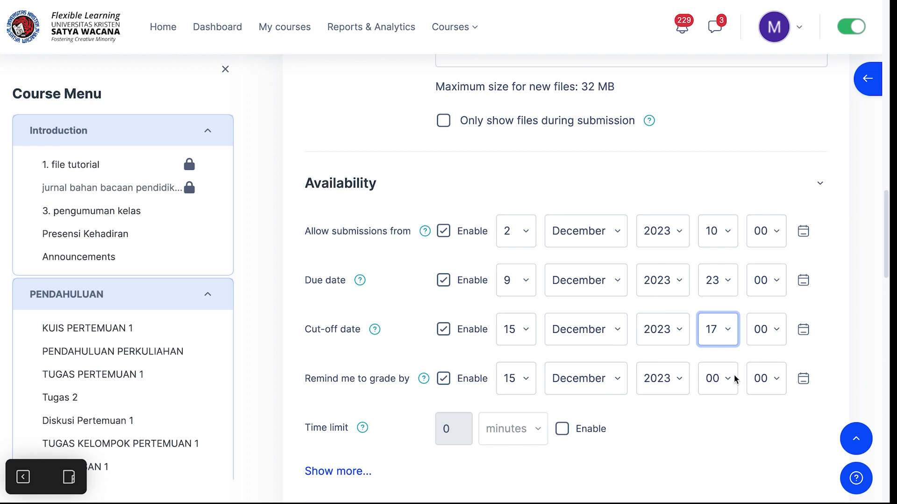
left_click(803, 380)
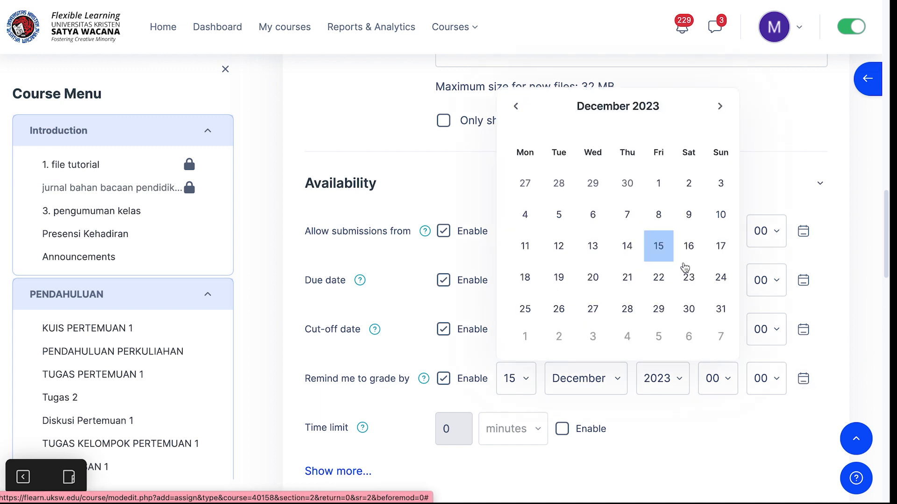
left_click(697, 450)
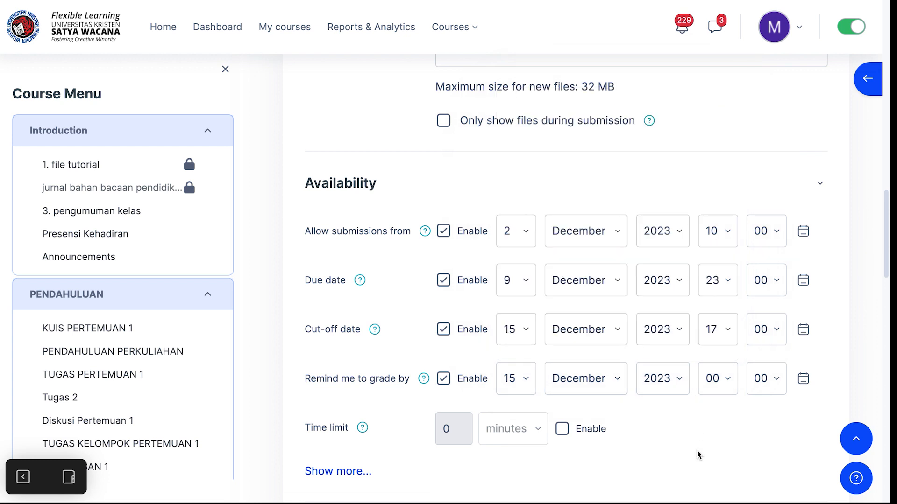
Set the maximum number of uploaded files for the assignment's file submissions to 2.
scroll(697, 451, "down", 3)
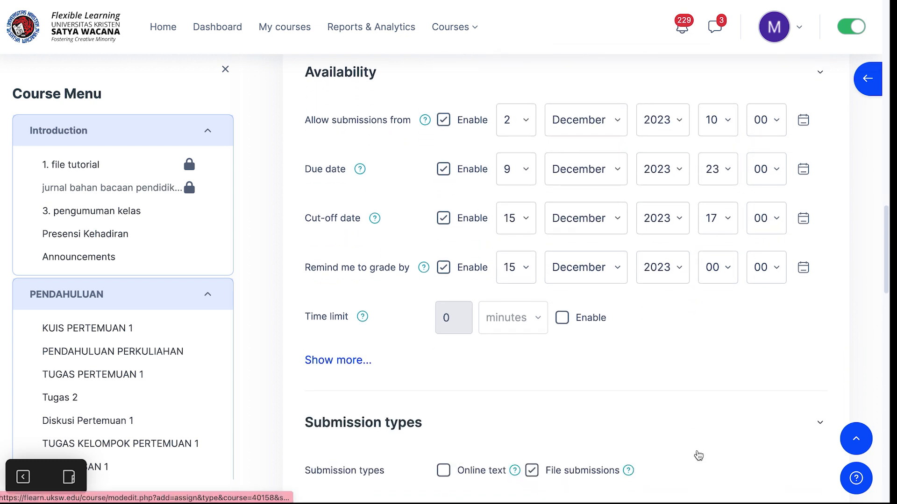
scroll(697, 453, "down", 2)
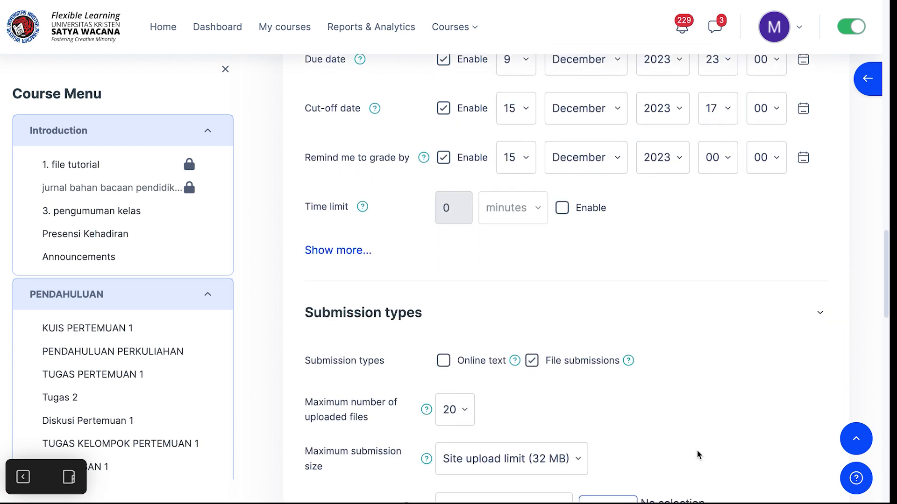
scroll(697, 452, "down", 2)
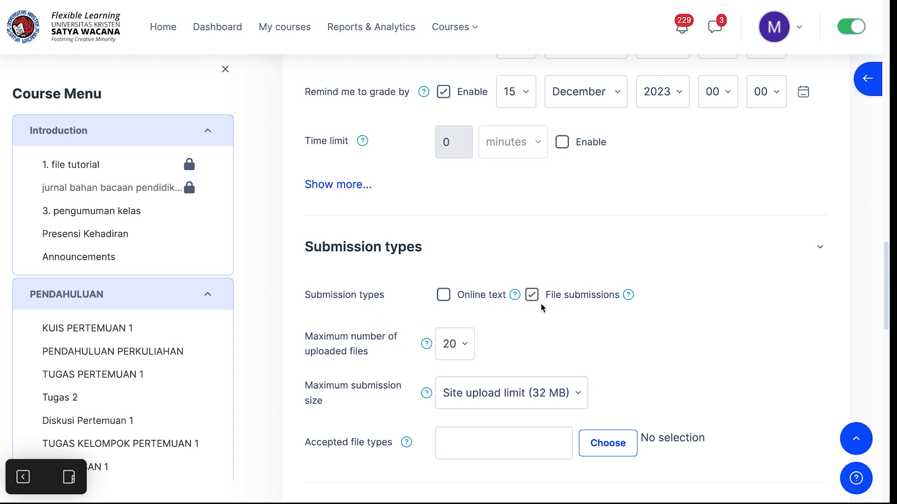
left_click(460, 345)
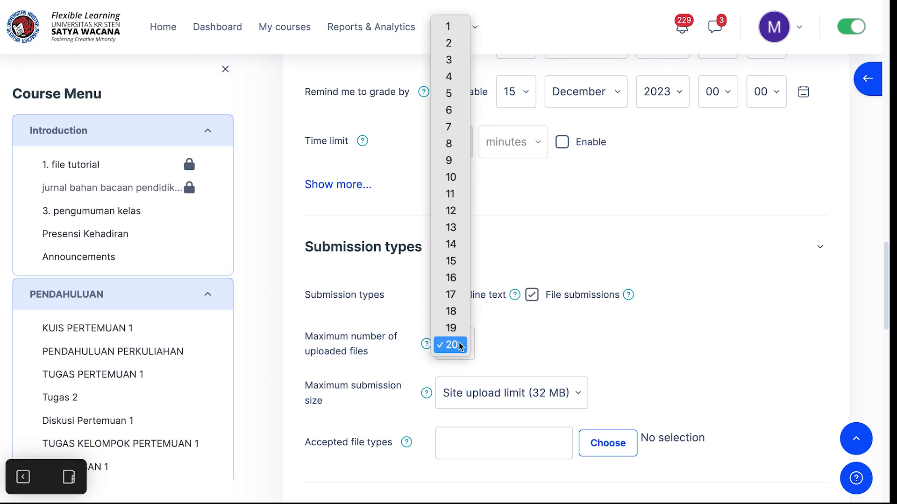
left_click(460, 44)
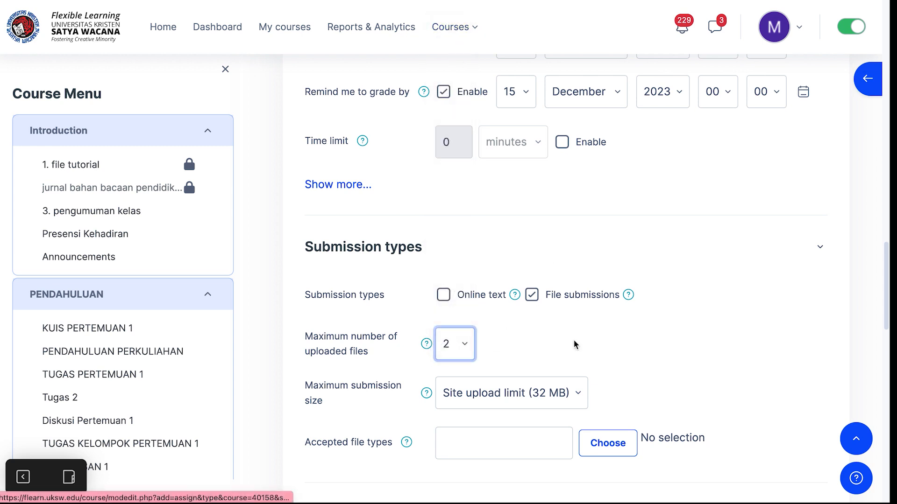
Restrict the assignment's accepted file types to Document files and PDF document, and save the selection.
scroll(574, 341, "down", 2)
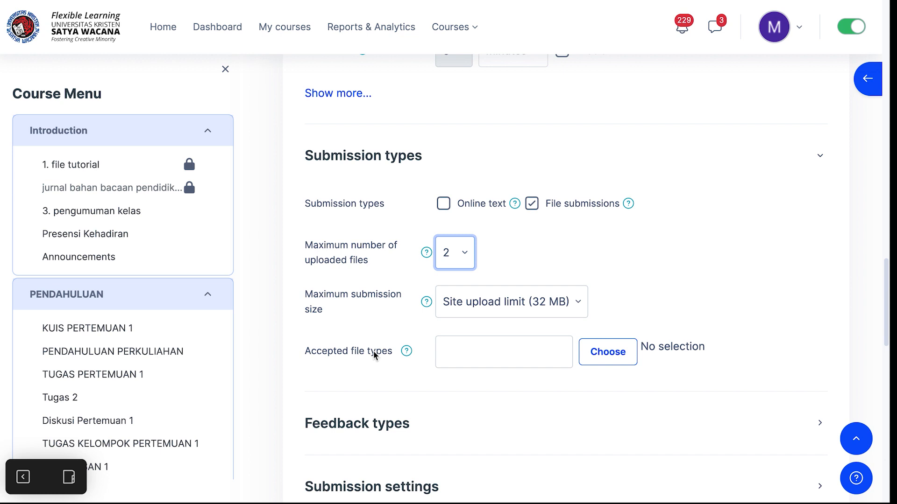
left_click(605, 354)
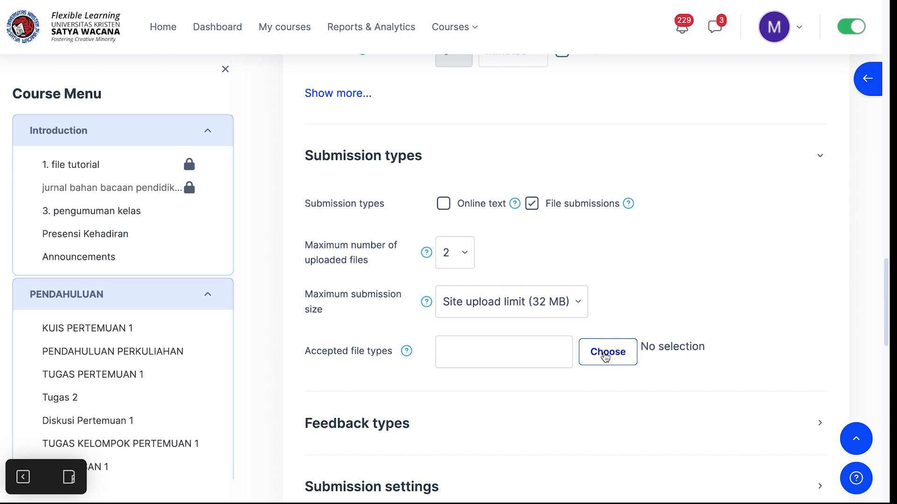
scroll(393, 252, "down", 2)
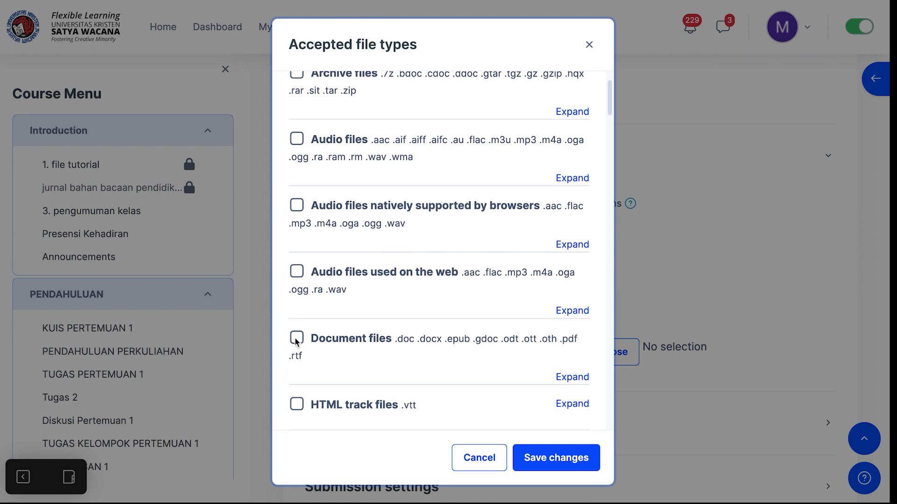
left_click(296, 338)
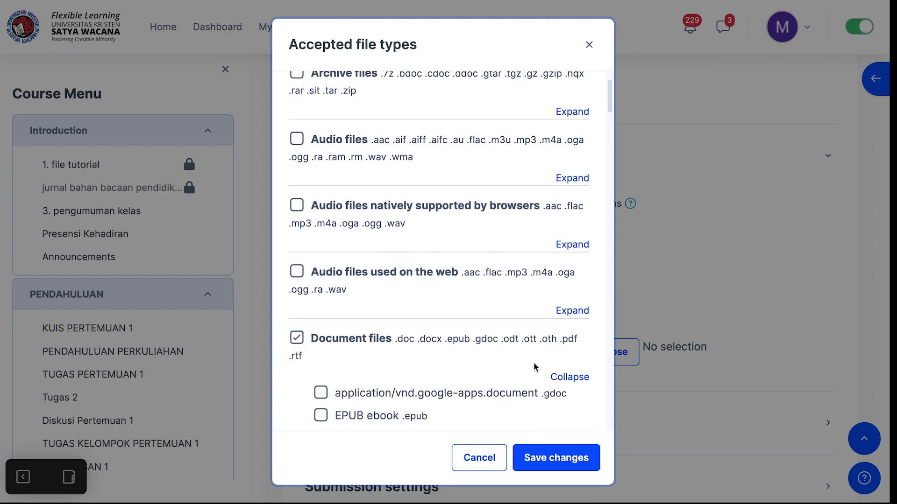
scroll(446, 405, "down", 5)
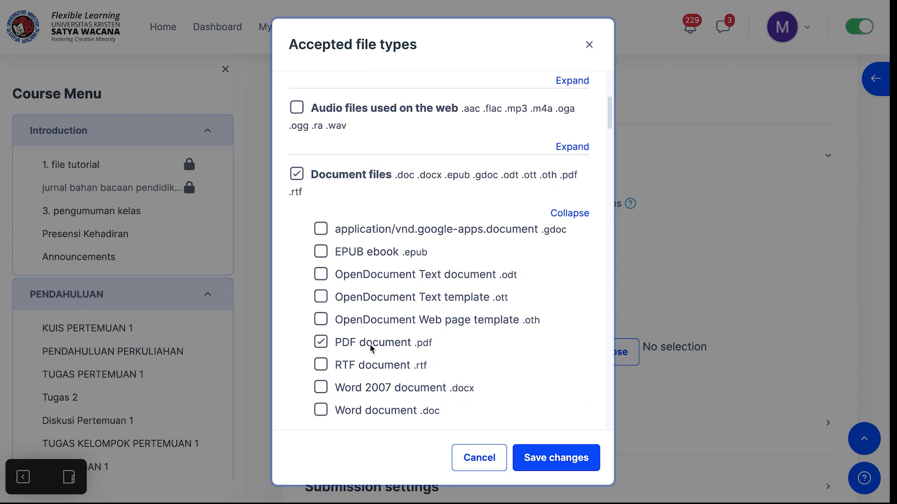
left_click(561, 467)
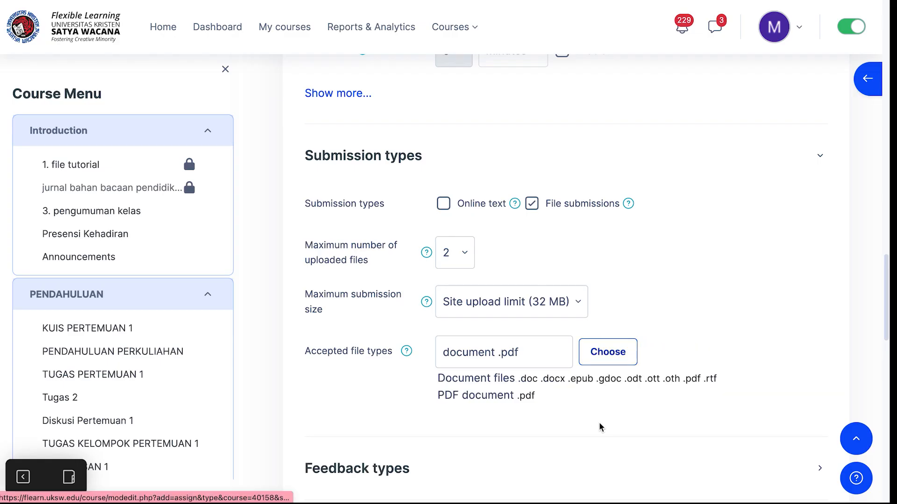
Reveal all of the assignment's submission settings and choose 2 as the maximum attempts.
scroll(598, 426, "down", 3)
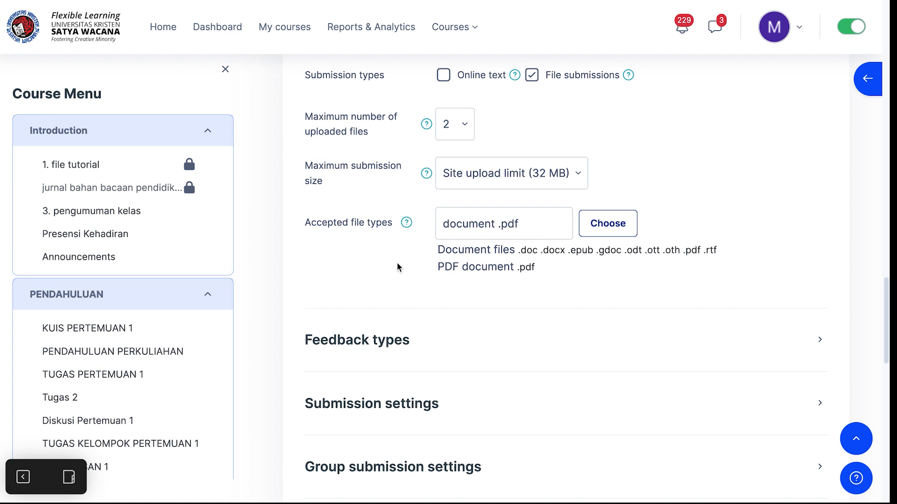
left_click(381, 414)
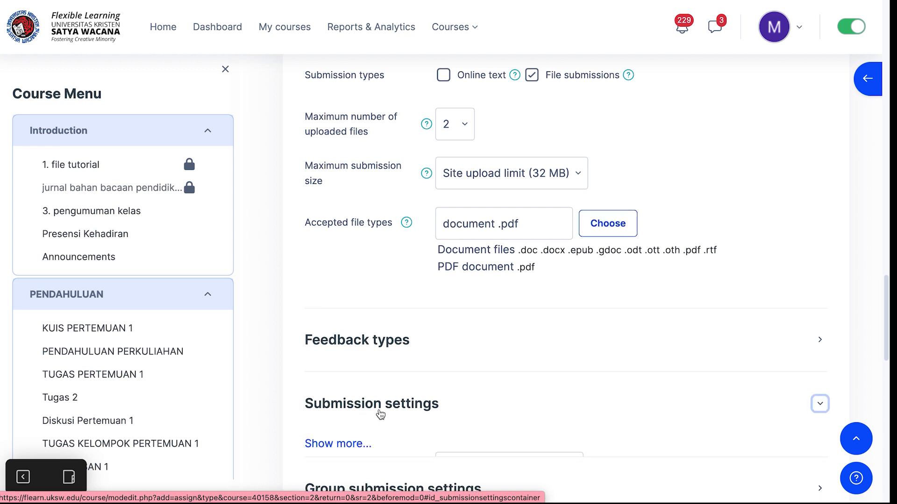
scroll(378, 415, "down", 3)
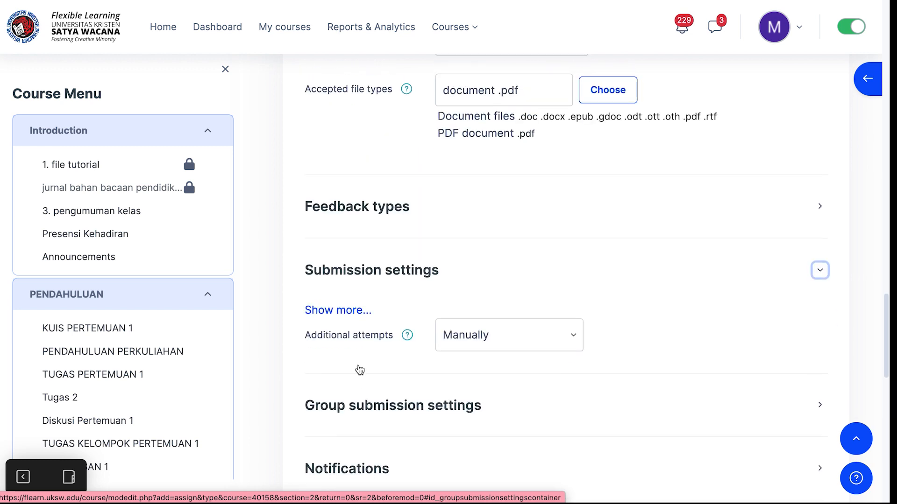
left_click(349, 314)
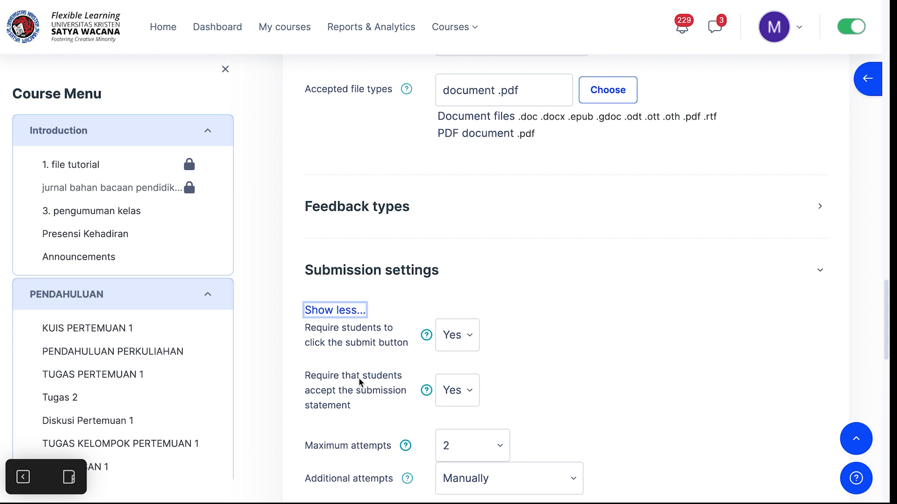
scroll(358, 377, "down", 1)
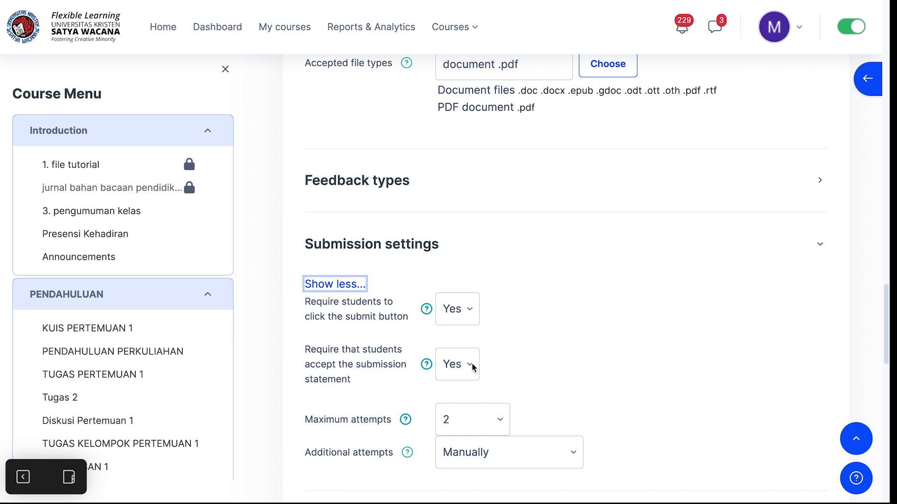
scroll(472, 362, "down", 2)
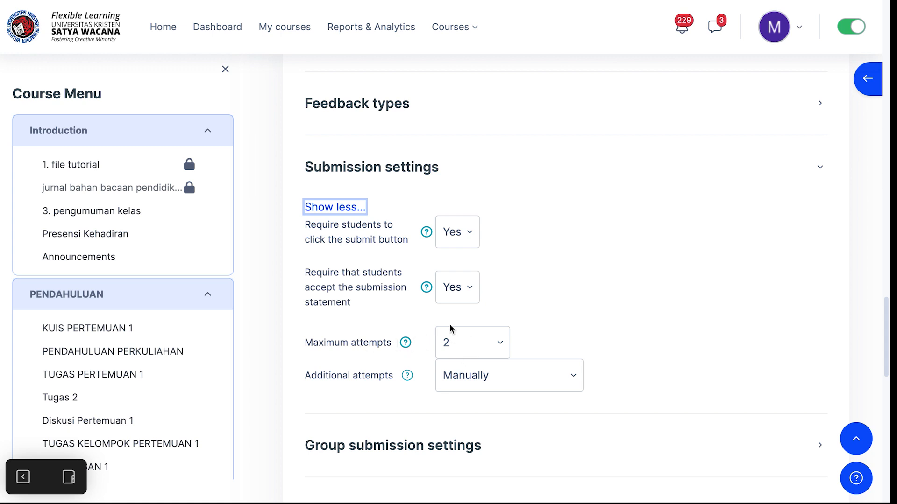
left_click(490, 342)
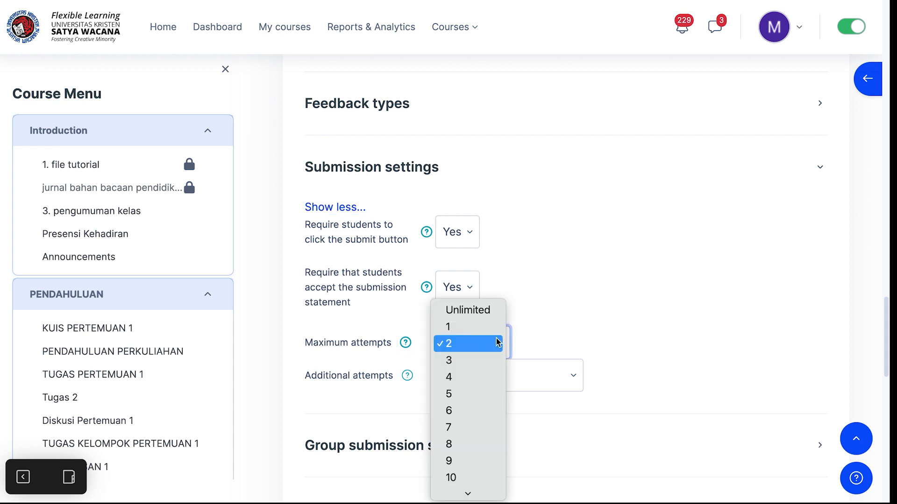
left_click(465, 342)
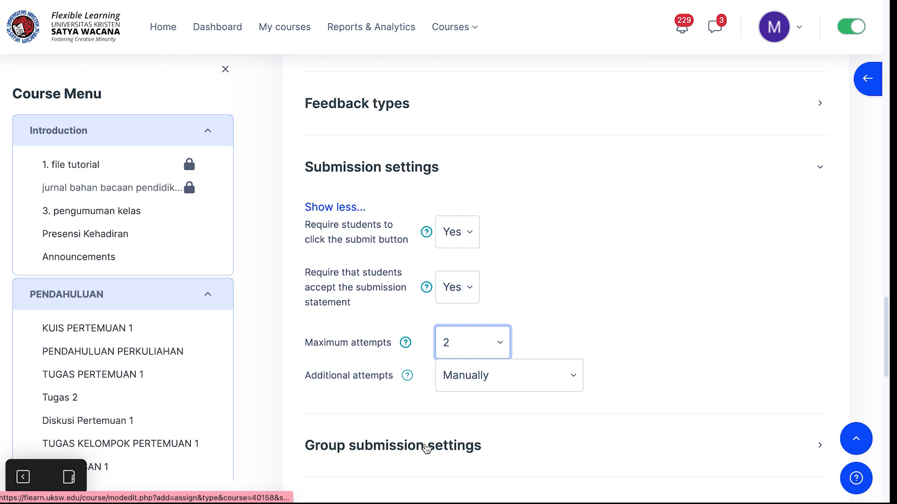
Expand the assignment's grade settings and choose Point as the grade type.
scroll(427, 448, "down", 2)
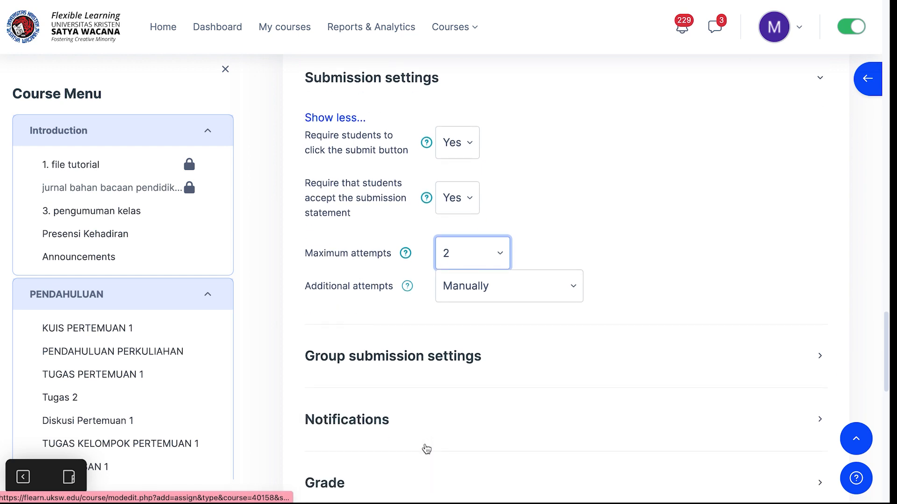
scroll(426, 449, "down", 2)
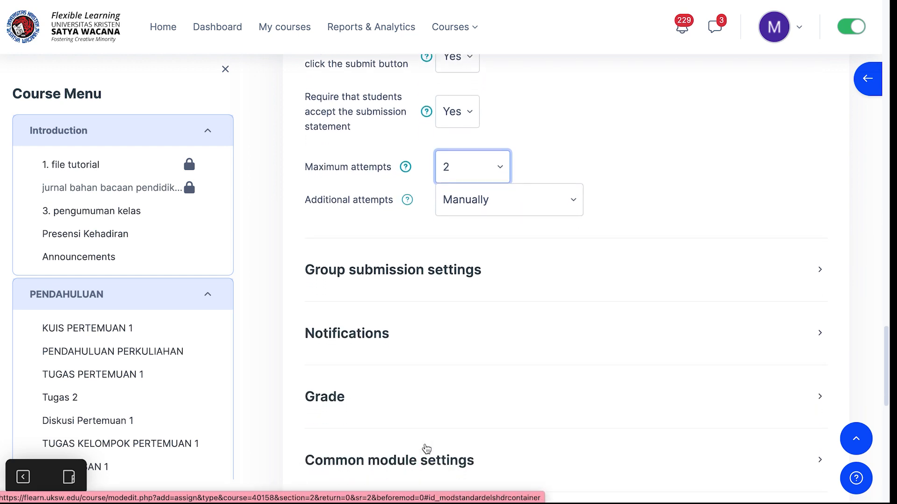
left_click(330, 400)
scroll(327, 394, "down", 3)
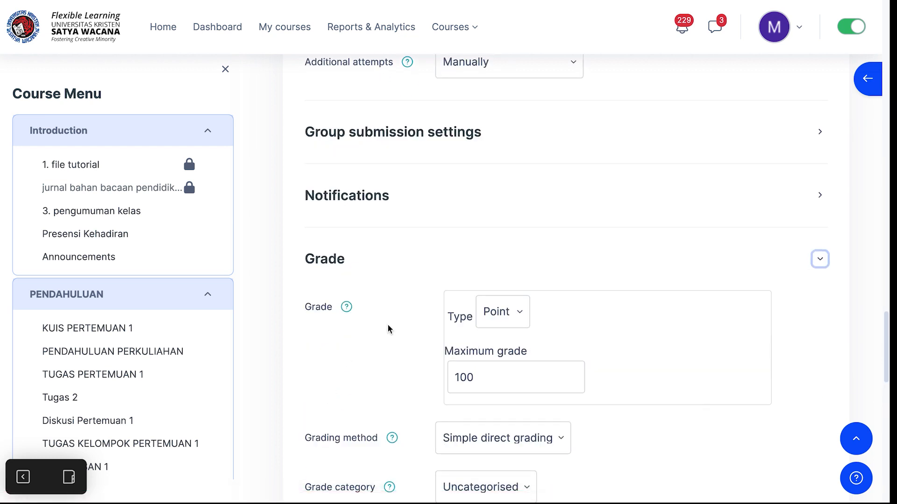
left_click(520, 317)
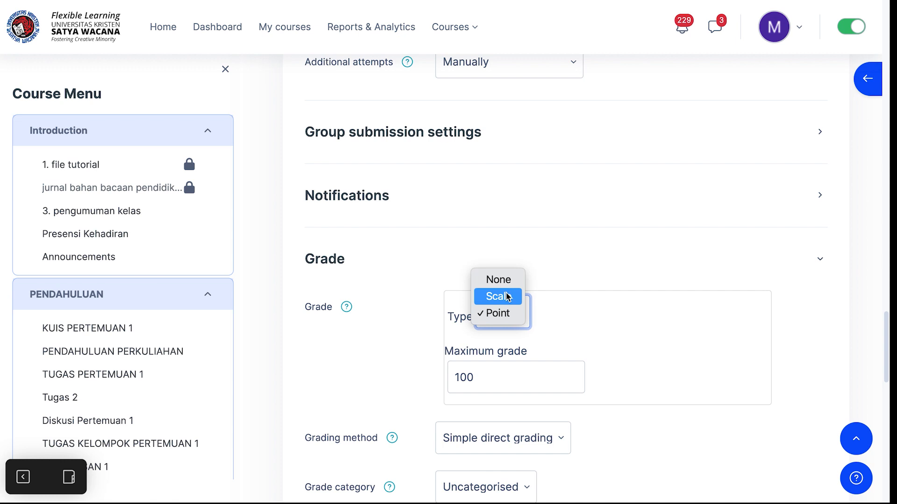
left_click(500, 317)
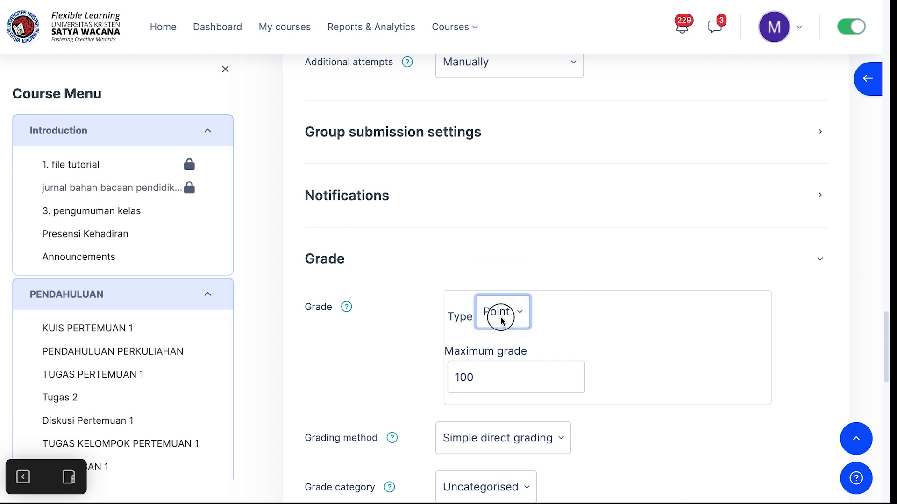
left_click(500, 318)
left_click(500, 315)
Review the available grading methods and choose Simple direct grading for the assignment.
scroll(517, 377, "down", 2)
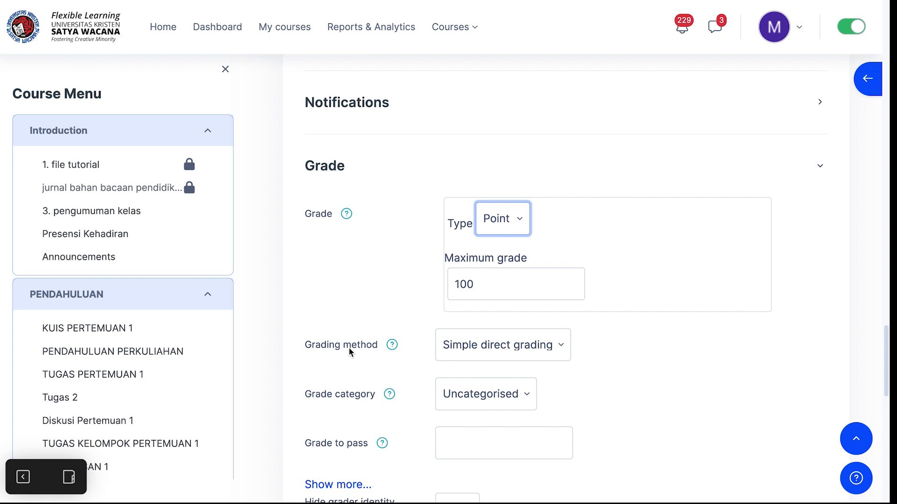
left_click(561, 346)
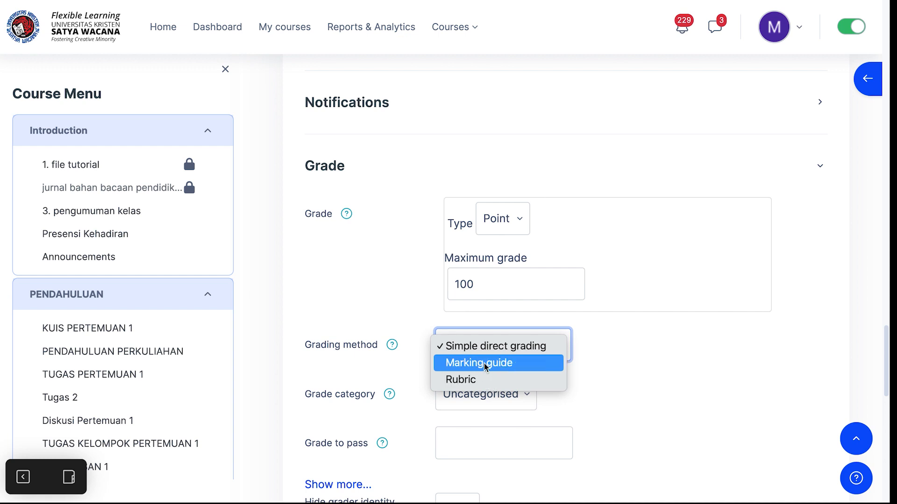
left_click(559, 346)
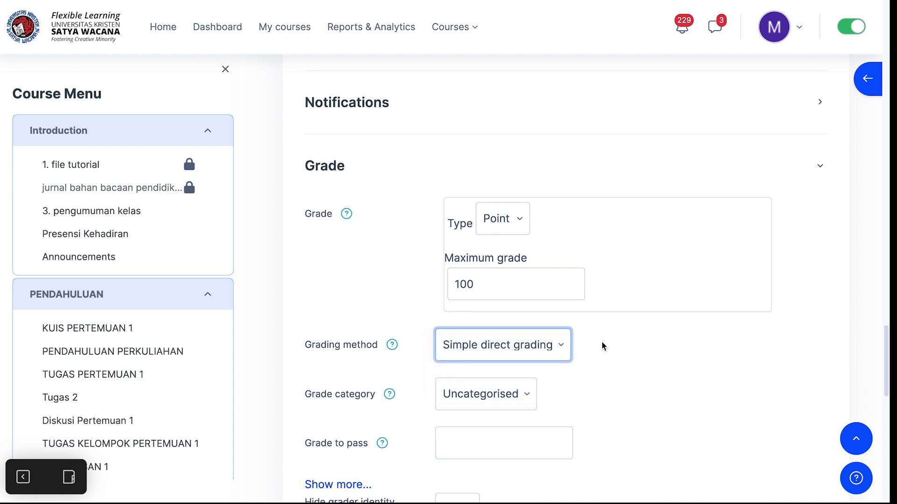
Add an activity completion access restriction to the assignment that requires Diskusi pertemuan 1 to be marked complete.
scroll(606, 348, "down", 3)
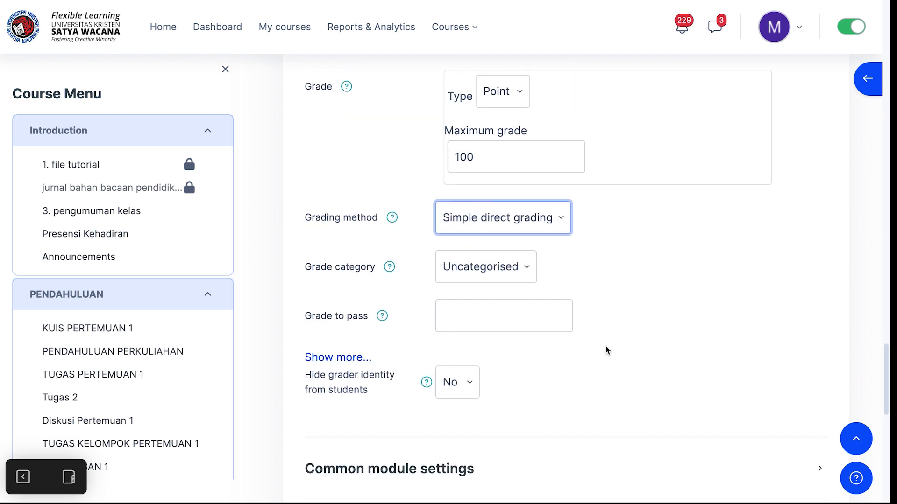
scroll(605, 347, "down", 2)
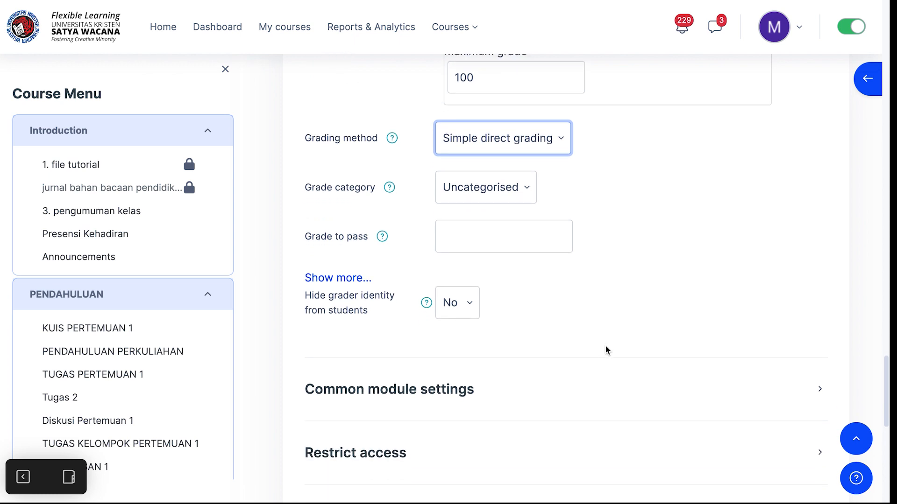
scroll(604, 349, "down", 2)
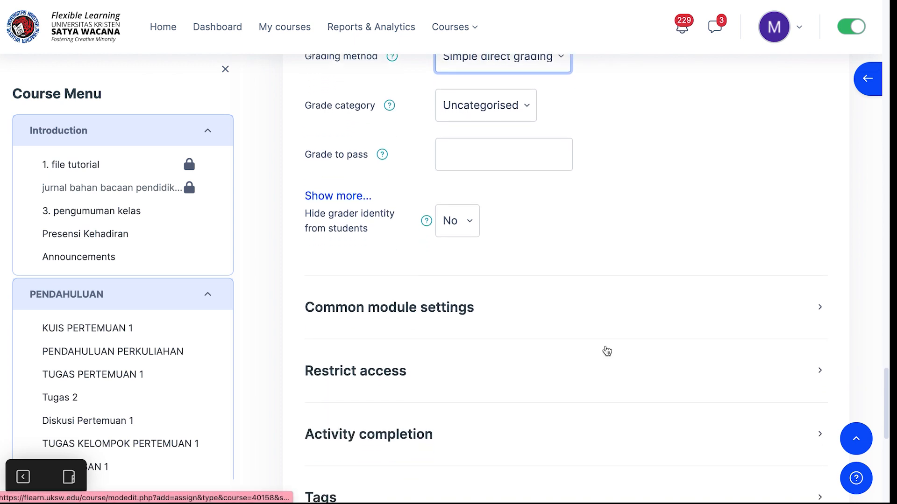
left_click(397, 378)
scroll(488, 388, "down", 1)
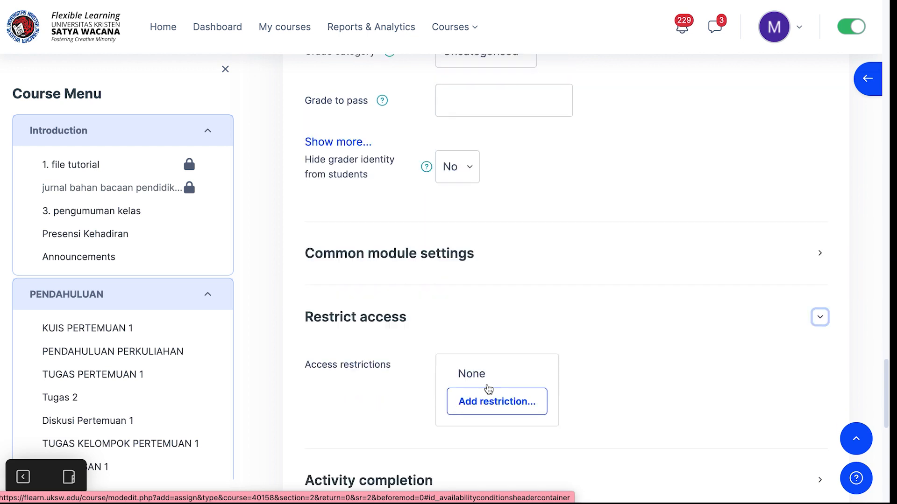
scroll(488, 389, "down", 1)
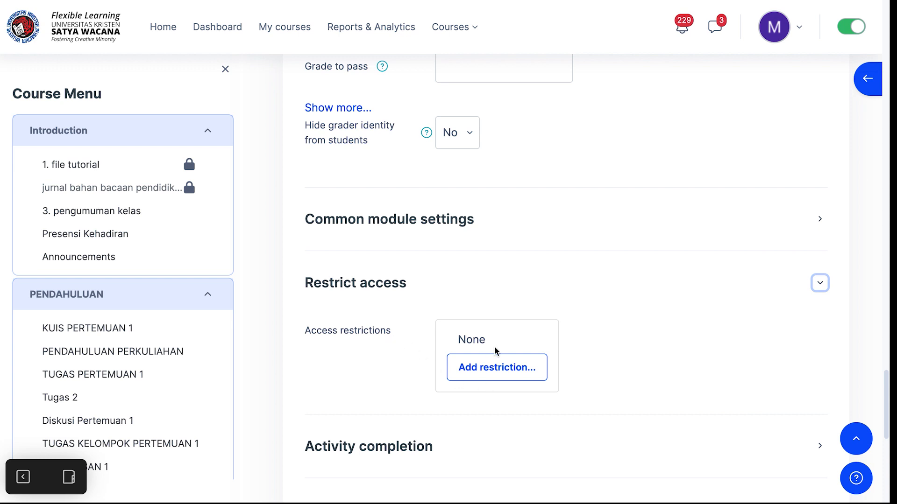
left_click(507, 373)
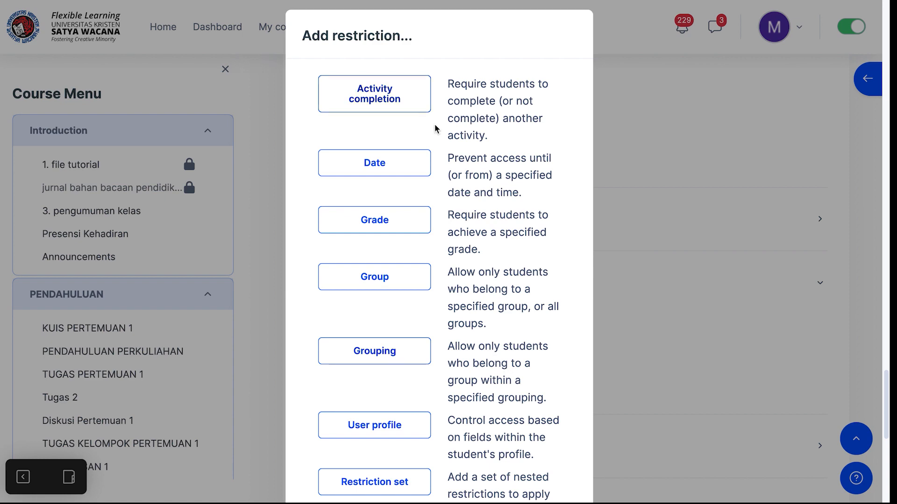
left_click(382, 100)
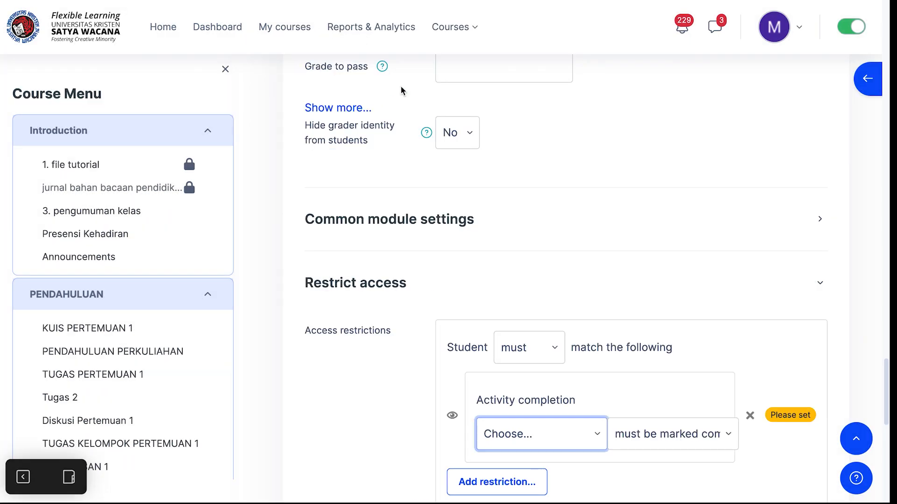
scroll(486, 201, "down", 3)
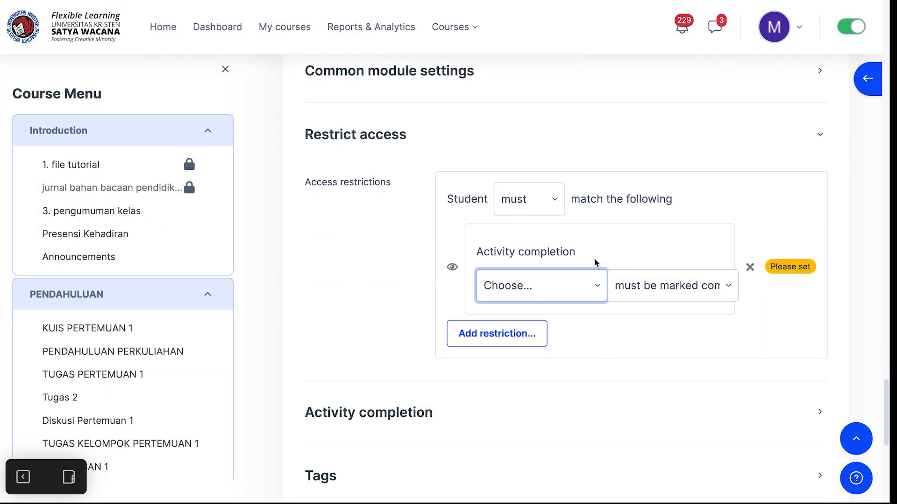
left_click(600, 292)
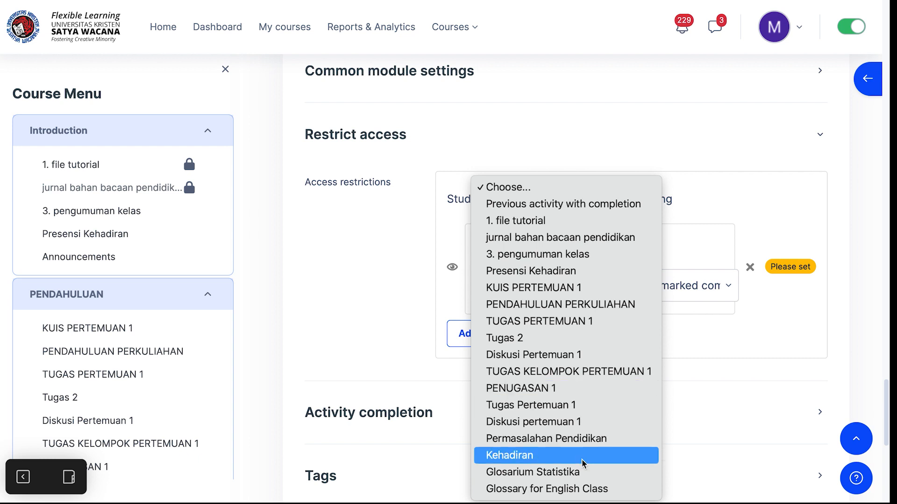
left_click(549, 423)
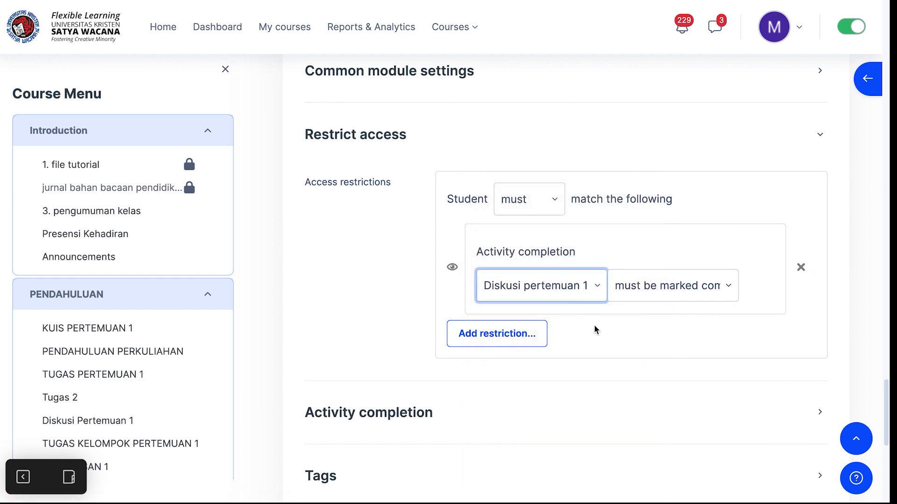
Expand the assignment's activity completion settings and set completion tracking to Show activity as complete when conditions are met.
scroll(595, 328, "down", 2)
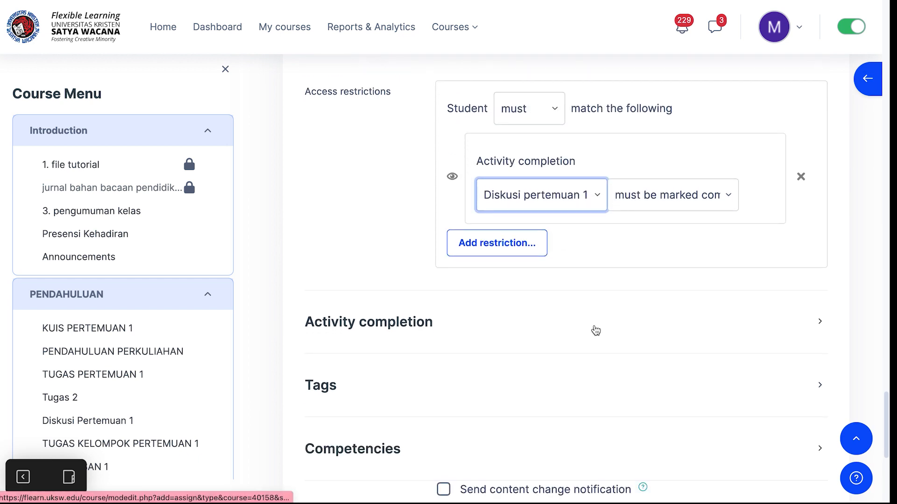
scroll(595, 330, "down", 2)
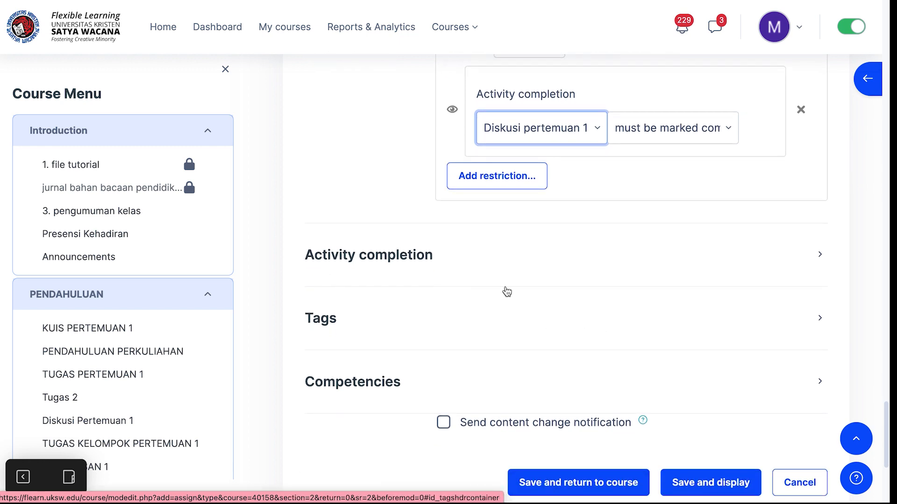
left_click(419, 255)
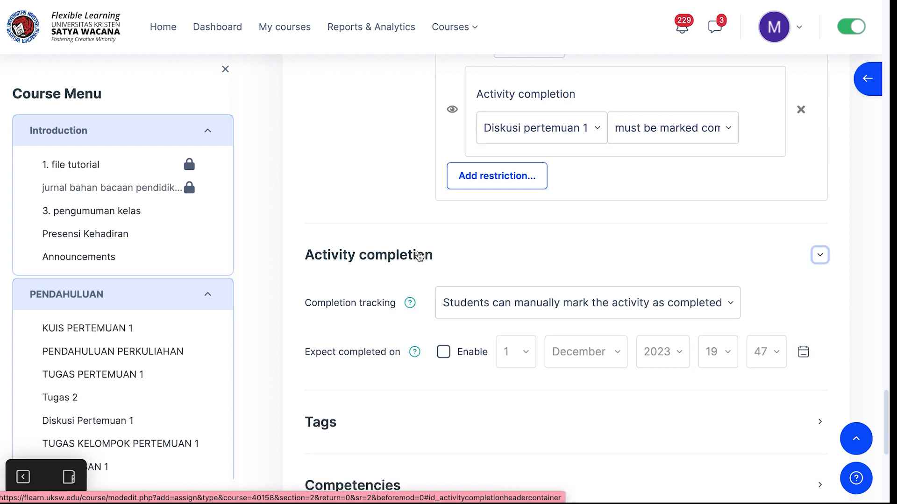
left_click(731, 304)
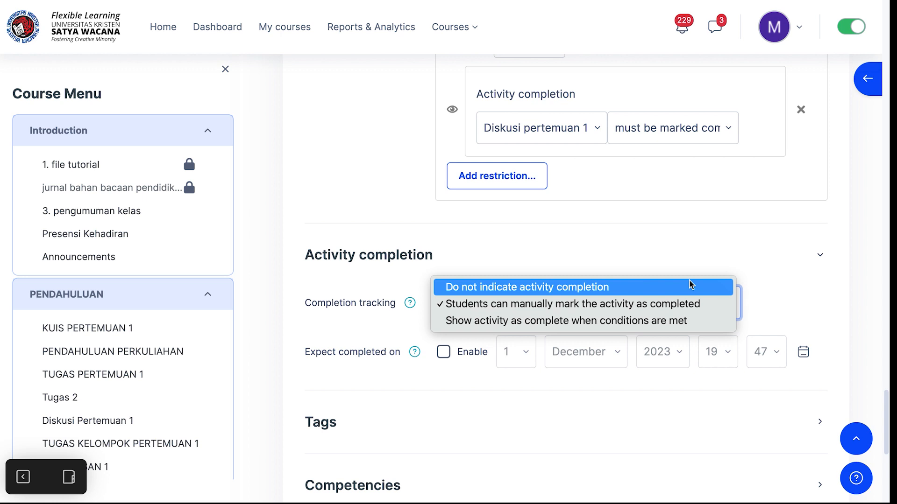
left_click(687, 321)
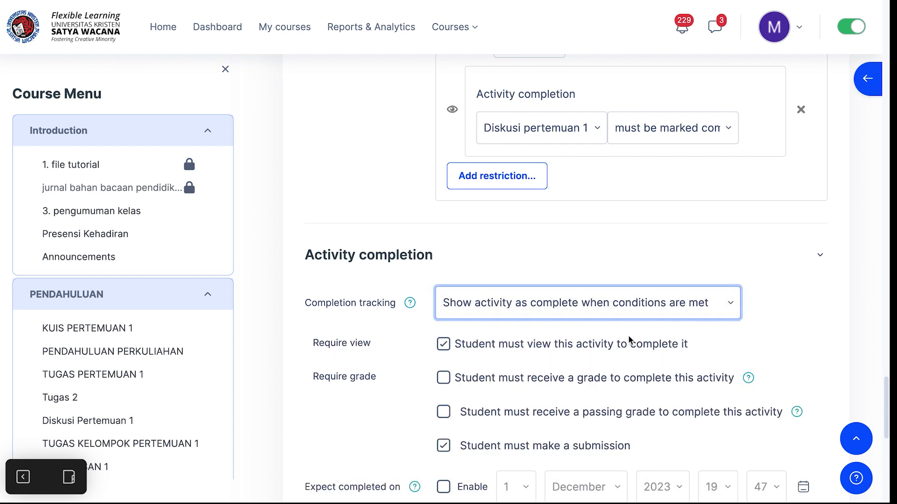
scroll(628, 334, "down", 2)
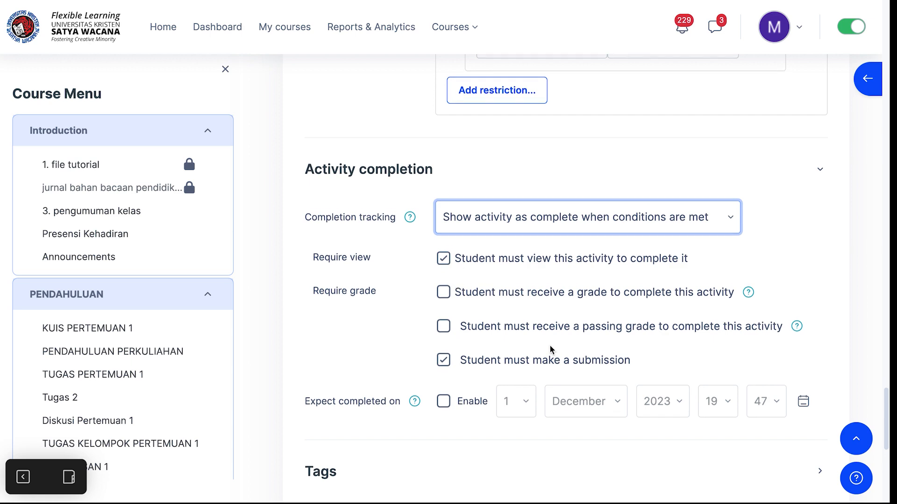
Save the Tugas 1 assignment and display its page to check the dates, instructions and attached file.
scroll(550, 346, "down", 3)
scroll(551, 350, "down", 2)
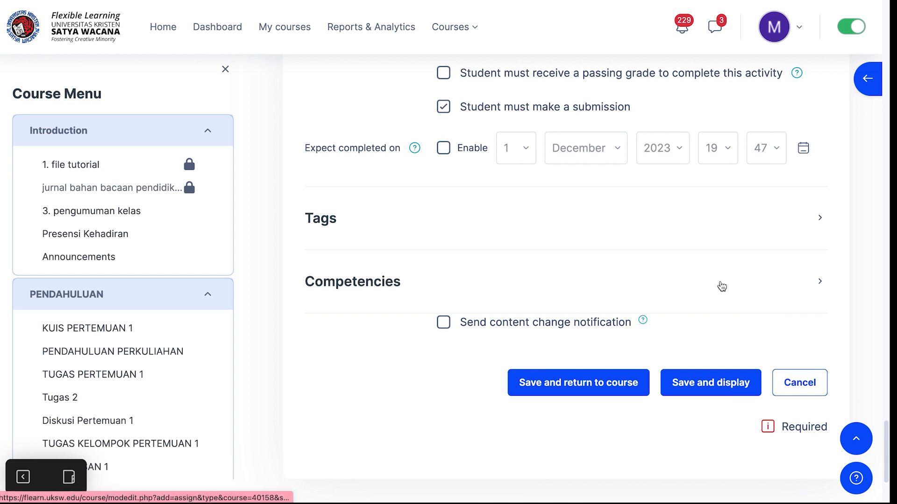
left_click(678, 385)
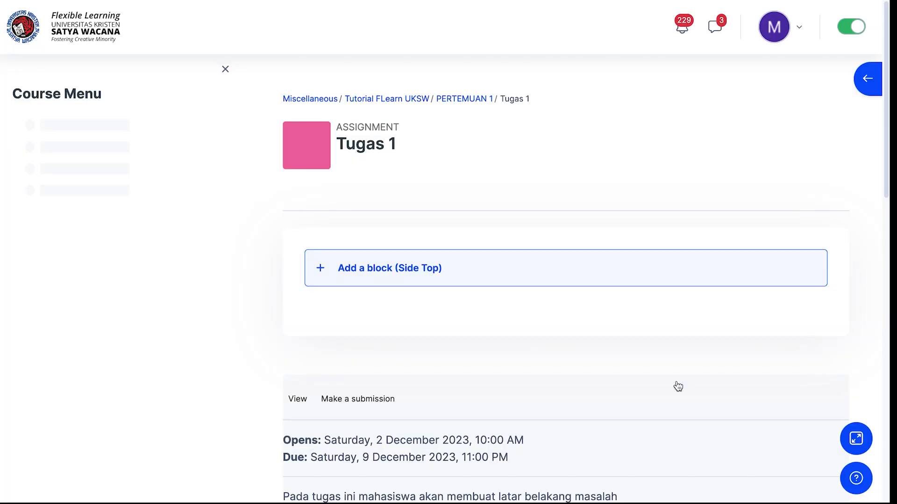
scroll(542, 386, "down", 2)
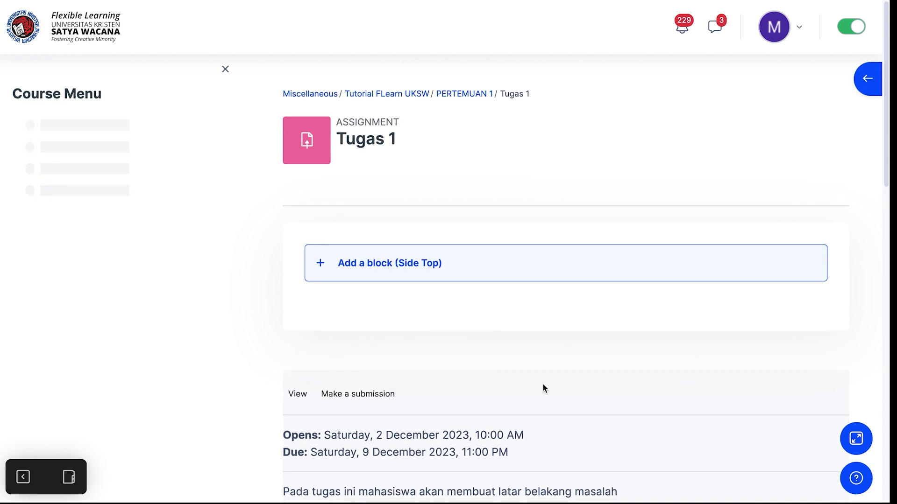
scroll(543, 388, "up", 2)
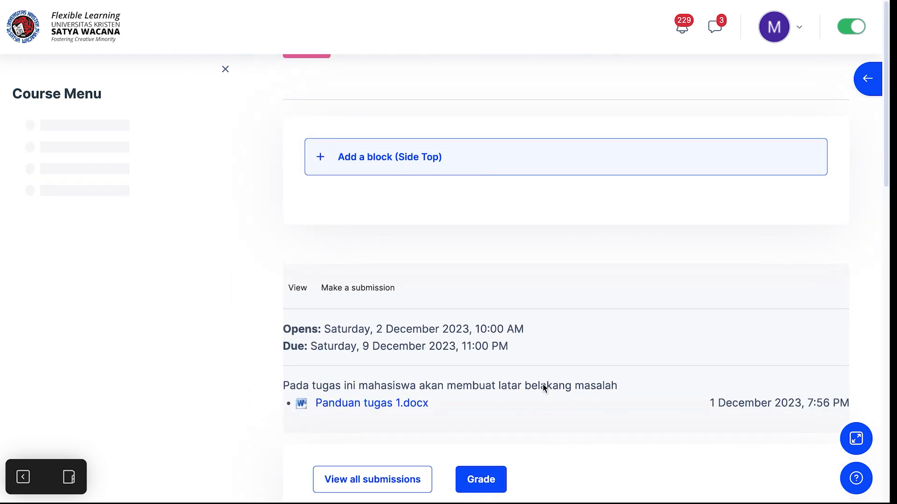
Open the PERTEMUAN 1 section of the course and examine the Tugas 1 entry with its dates and access restriction.
scroll(543, 384, "down", 1)
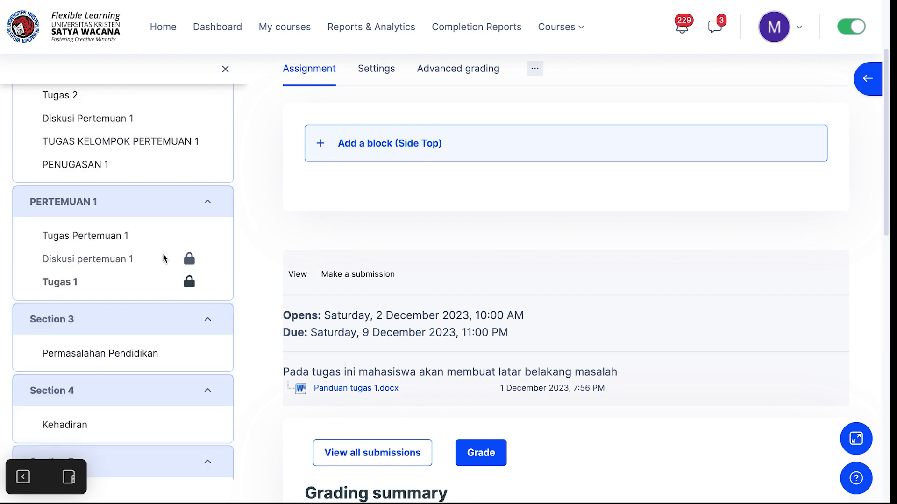
scroll(73, 332, "up", 1)
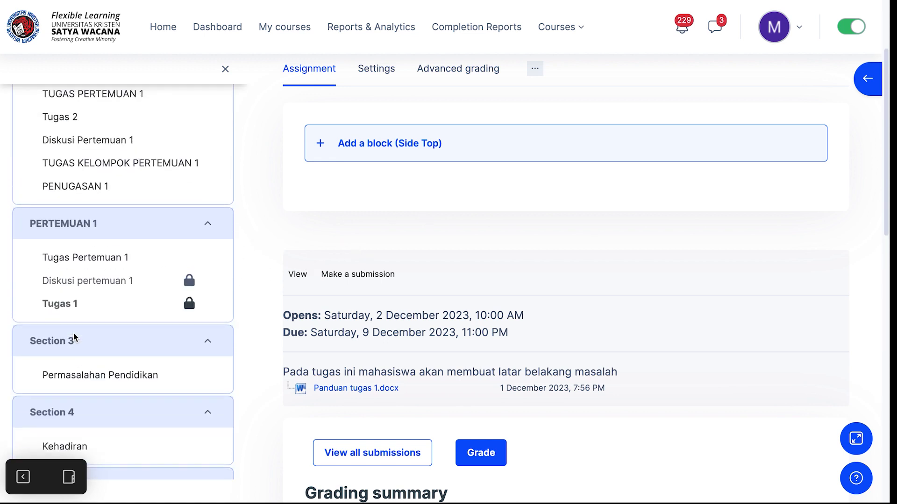
left_click(73, 228)
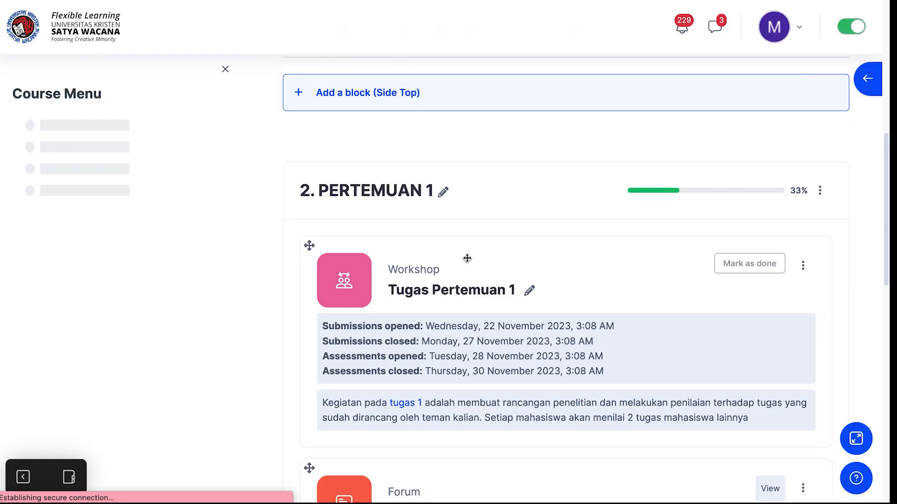
scroll(467, 258, "down", 9)
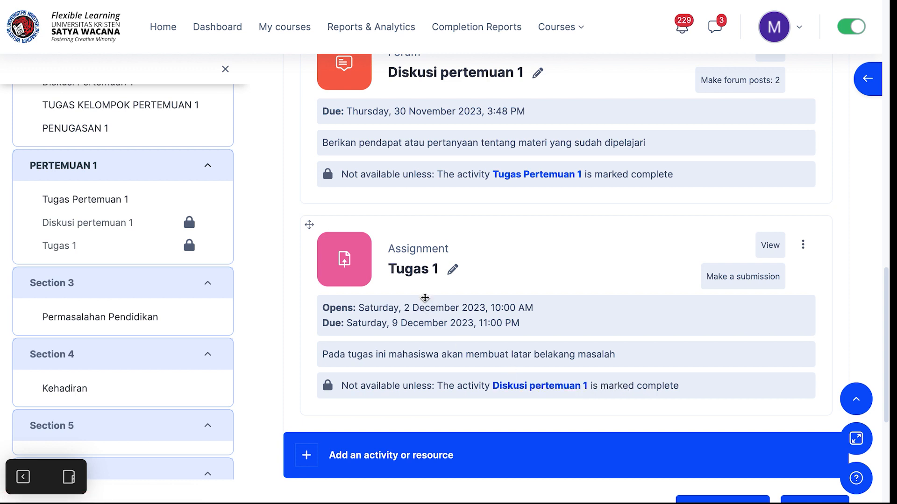
Open the Tugas 1 assignment from the section and examine its grading summary.
left_click(425, 277)
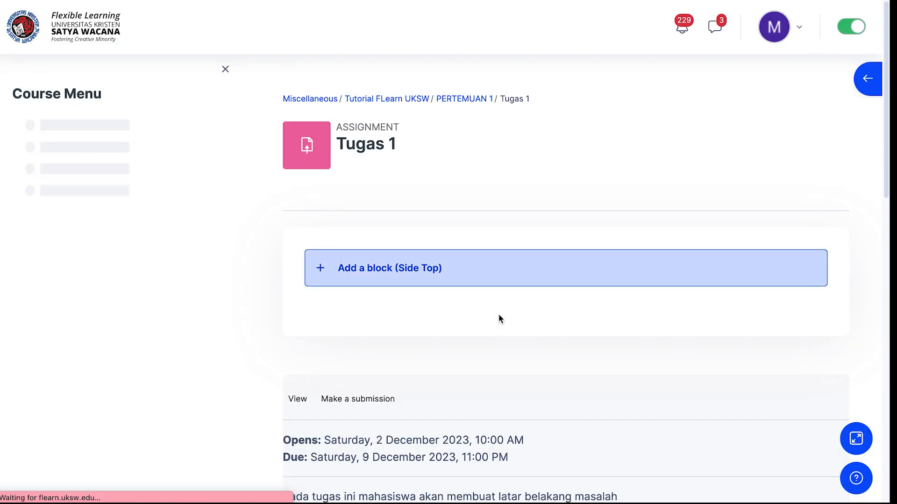
scroll(499, 319, "down", 5)
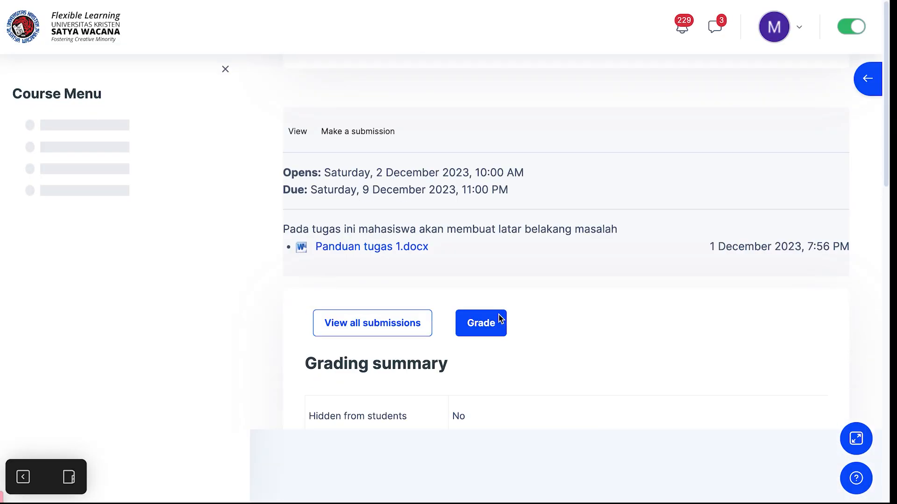
scroll(499, 319, "down", 3)
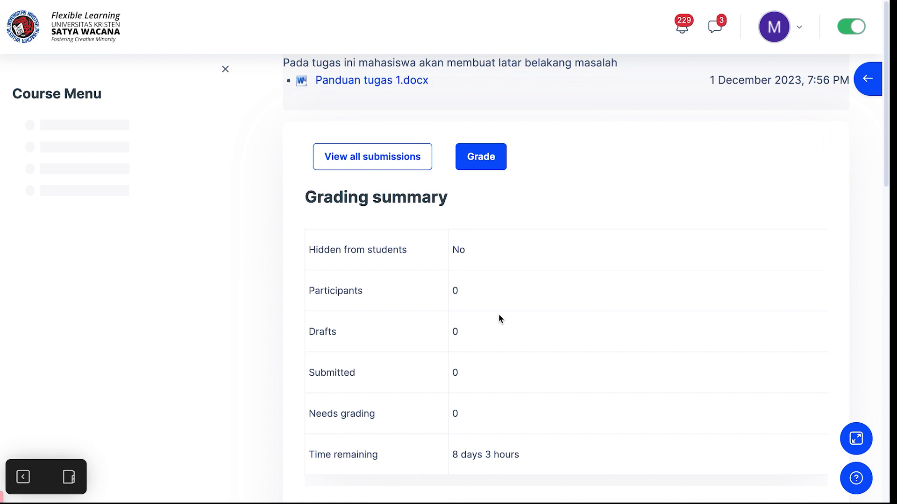
scroll(498, 319, "up", 1)
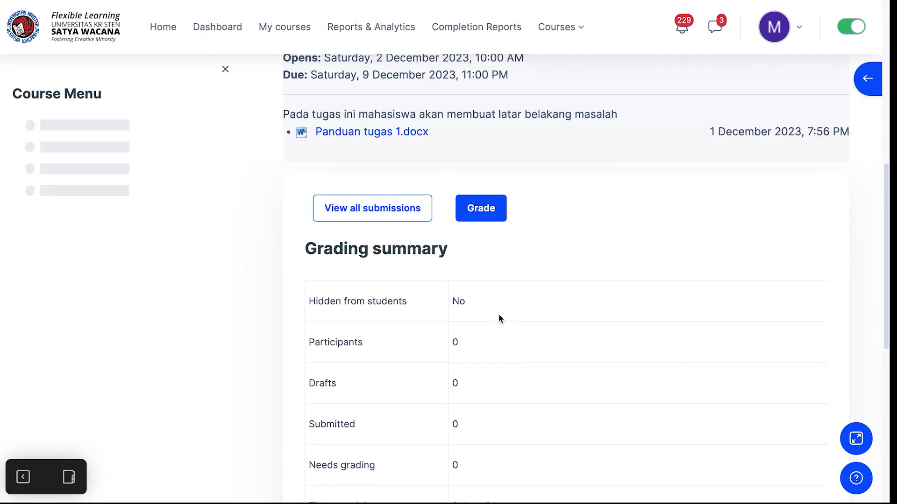
scroll(497, 314, "down", 1)
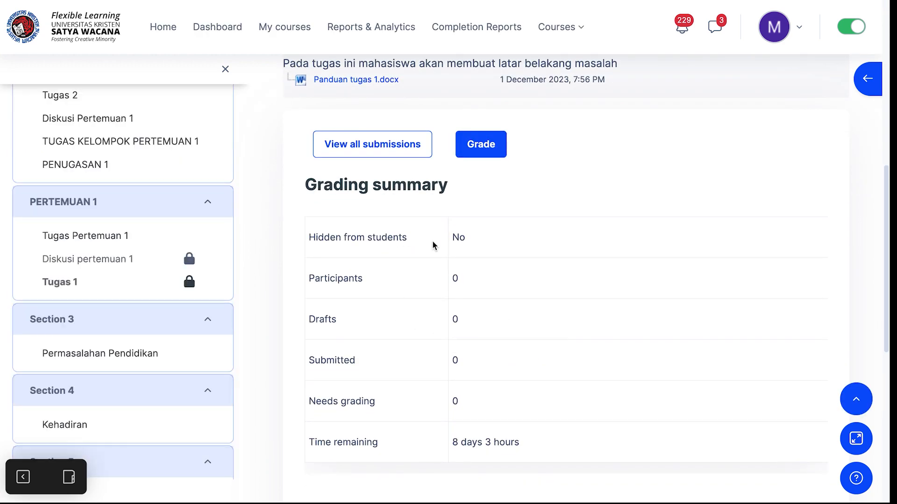